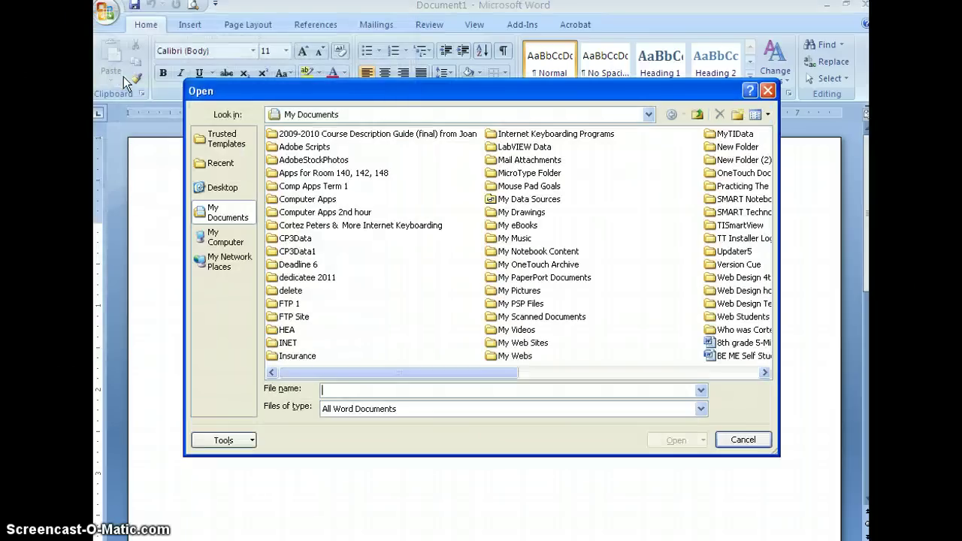
# - Open Mozart-handbook practice from the teacher's Teacher Training Documents folder, inside Computer Apps on the hsstudsh (M:) drive
pyautogui.click(649, 115)
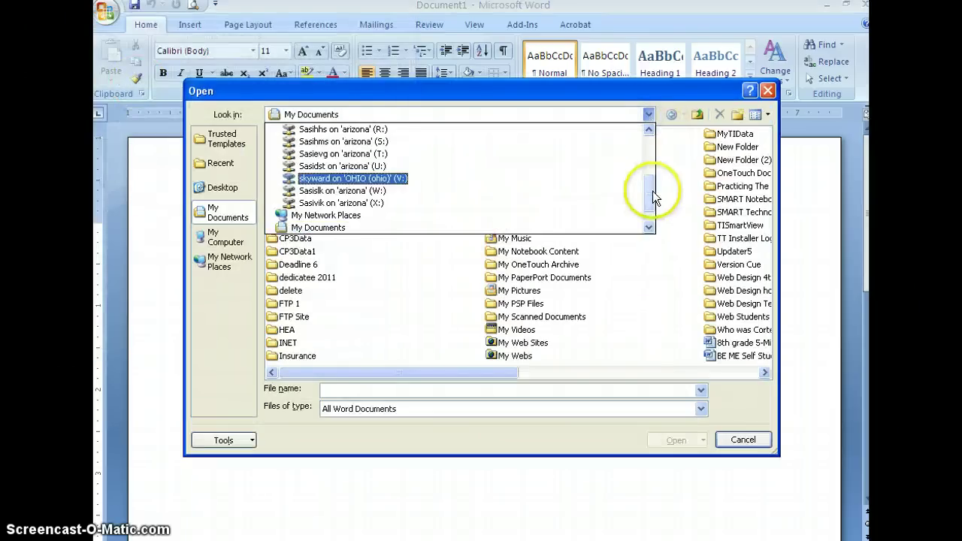
pyautogui.moveTo(652, 191); pyautogui.dragTo(650, 157)
pyautogui.click(462, 196)
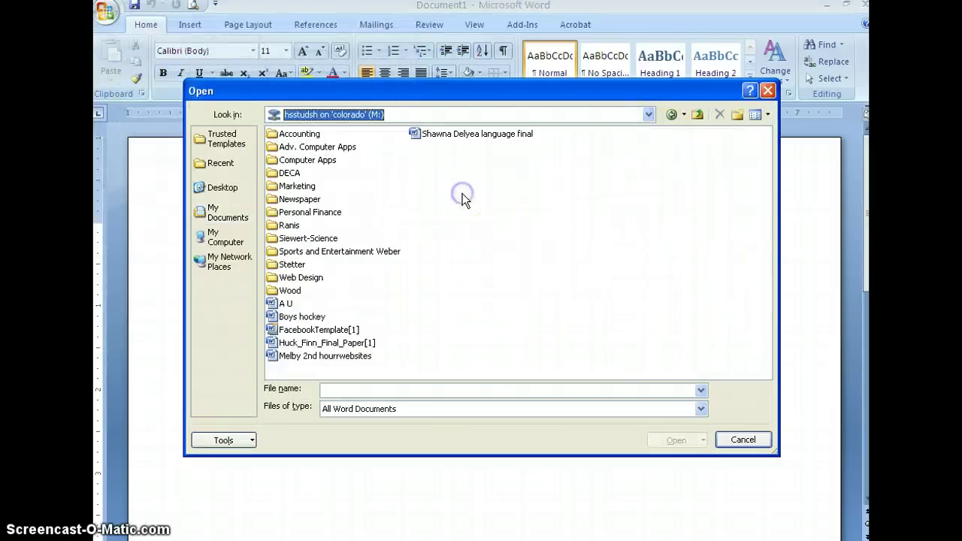
pyautogui.doubleClick(275, 160)
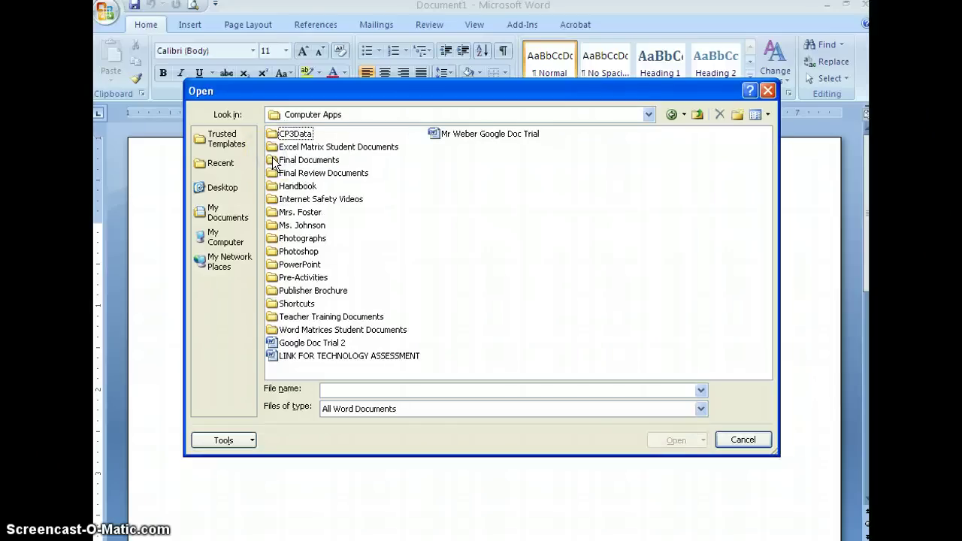
pyautogui.doubleClick(275, 227)
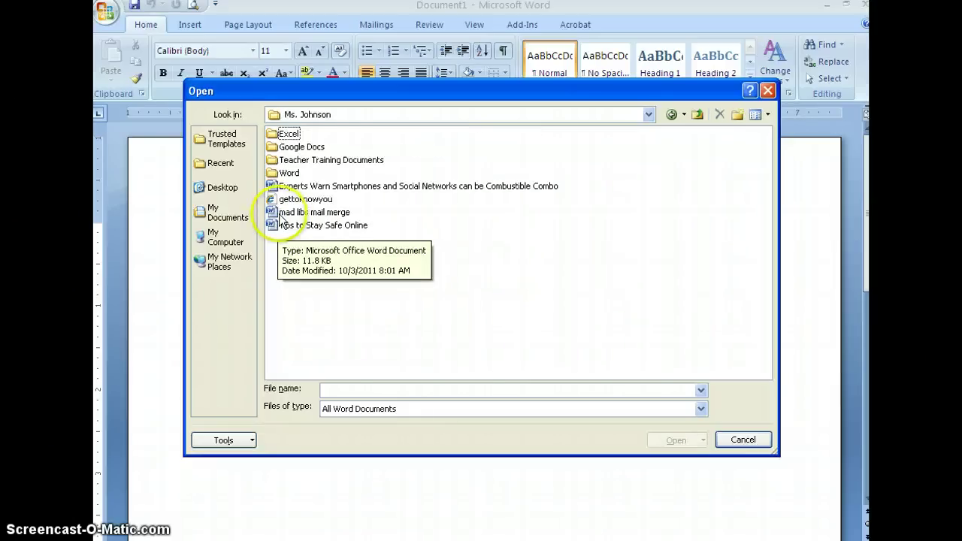
pyautogui.doubleClick(283, 162)
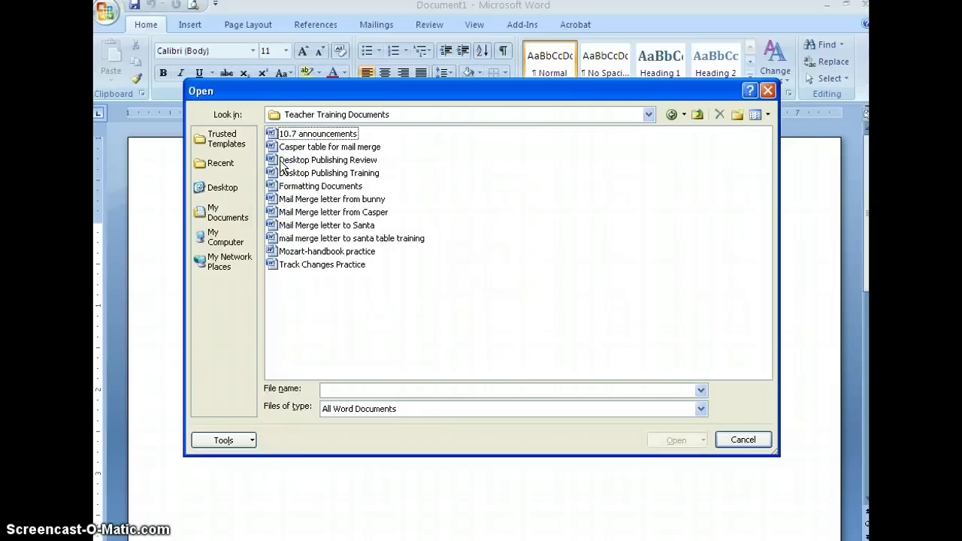
pyautogui.click(293, 252)
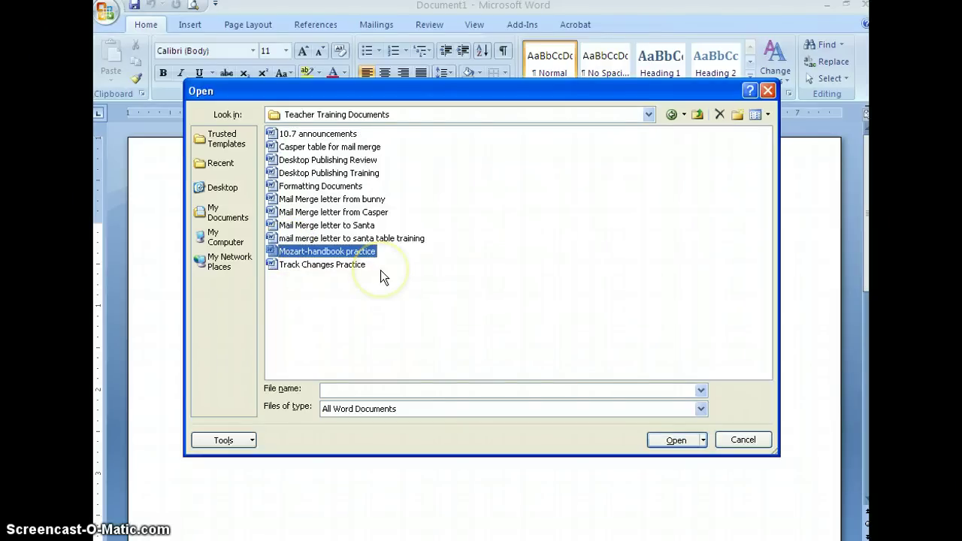
pyautogui.doubleClick(289, 252)
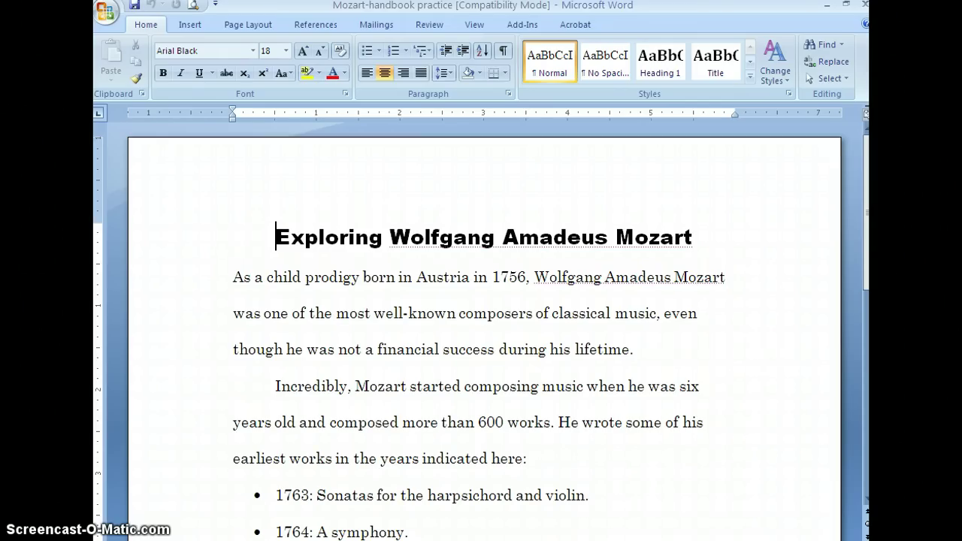
# - Insert the heading "Childhood" on its own line above the paragraph starting "As a child prodigy"
pyautogui.click(234, 278)
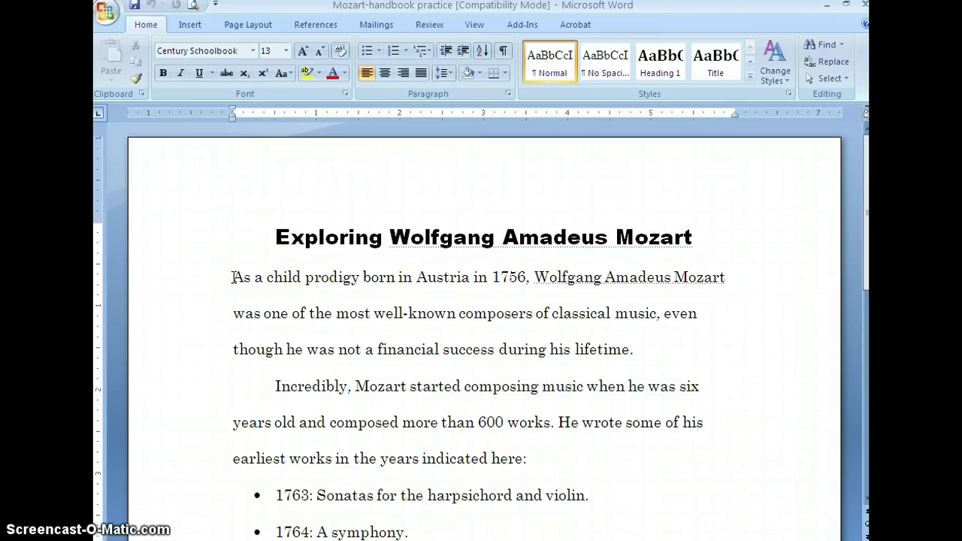
pyautogui.write('Childhoo')
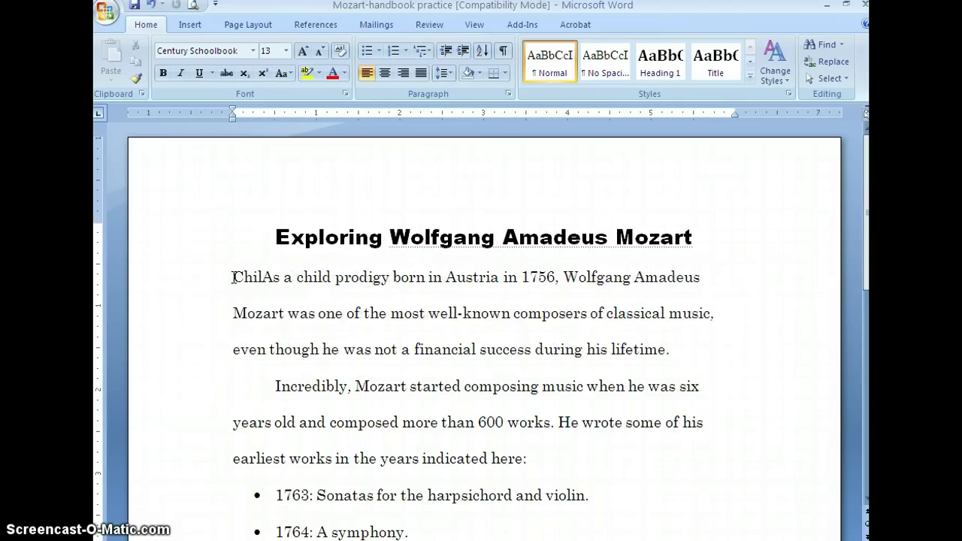
pyautogui.write('d')
pyautogui.press('Return')
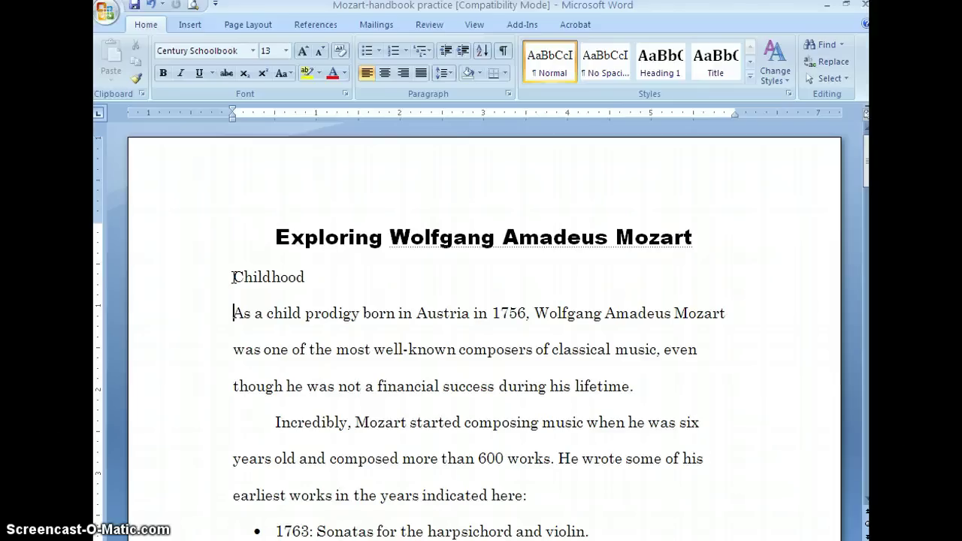
# - Insert the heading "Languages" on its own line above the paragraph starting "In addition to composing"
pyautogui.scroll(-4, 333, 406)
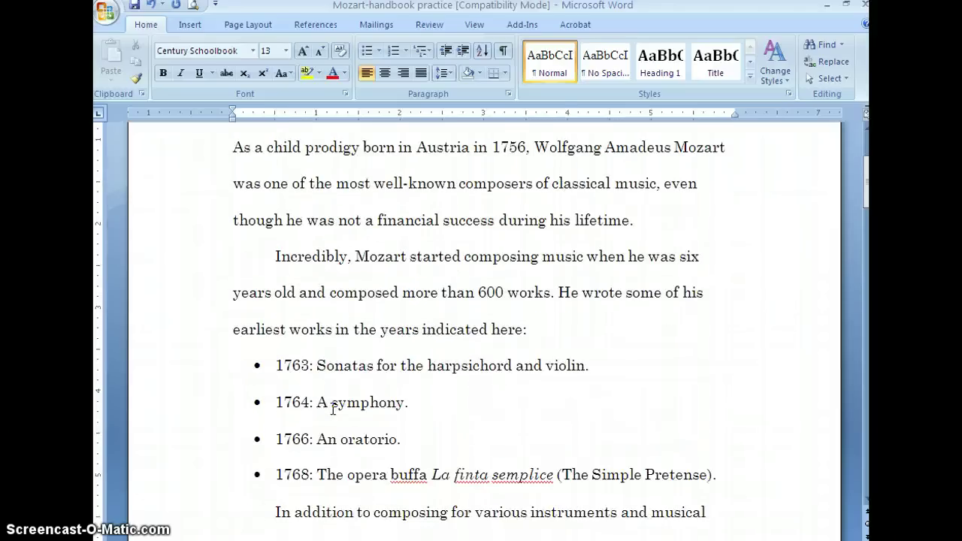
pyautogui.scroll(-3, 333, 408)
pyautogui.click(322, 414)
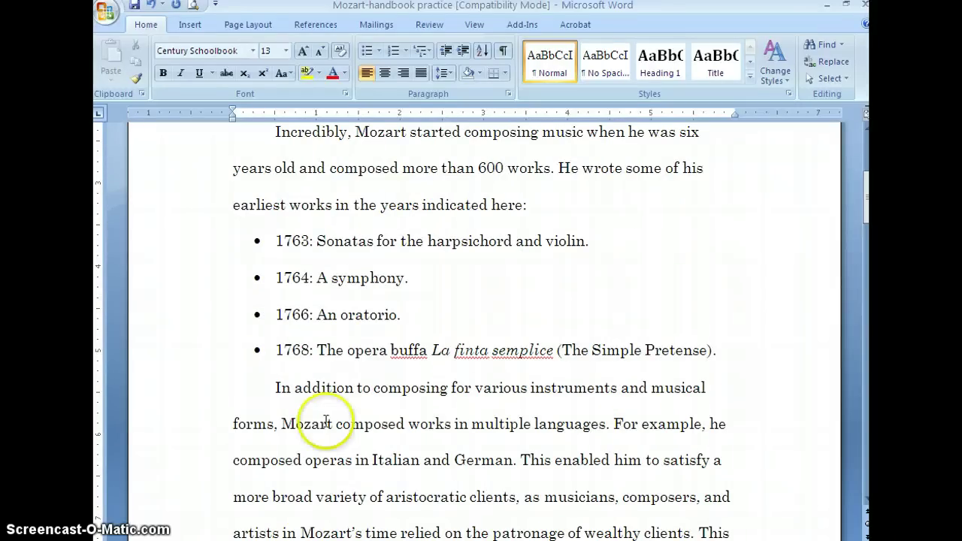
pyautogui.click(267, 389)
pyautogui.click(269, 387)
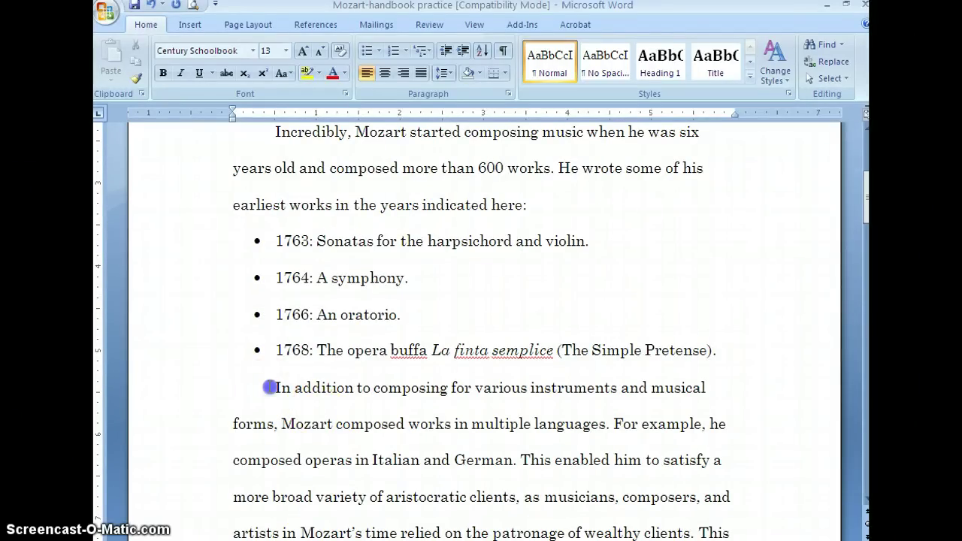
pyautogui.click(269, 387)
pyautogui.press('Return')
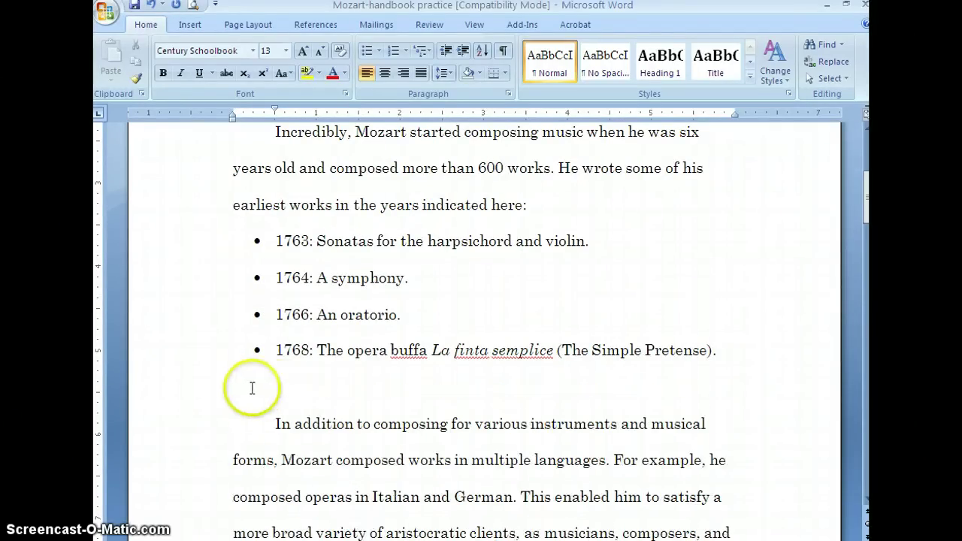
pyautogui.click(245, 388)
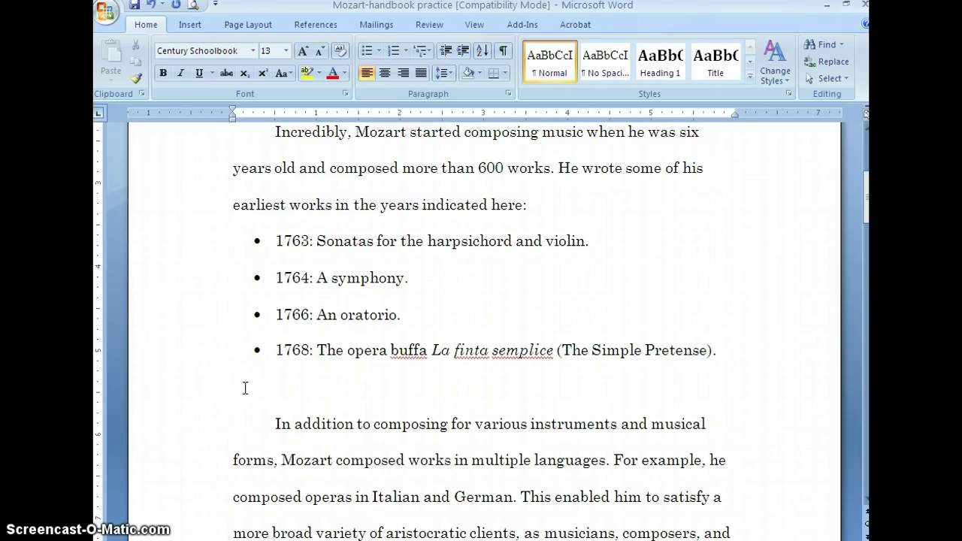
pyautogui.write('Languages')
pyautogui.click(259, 415)
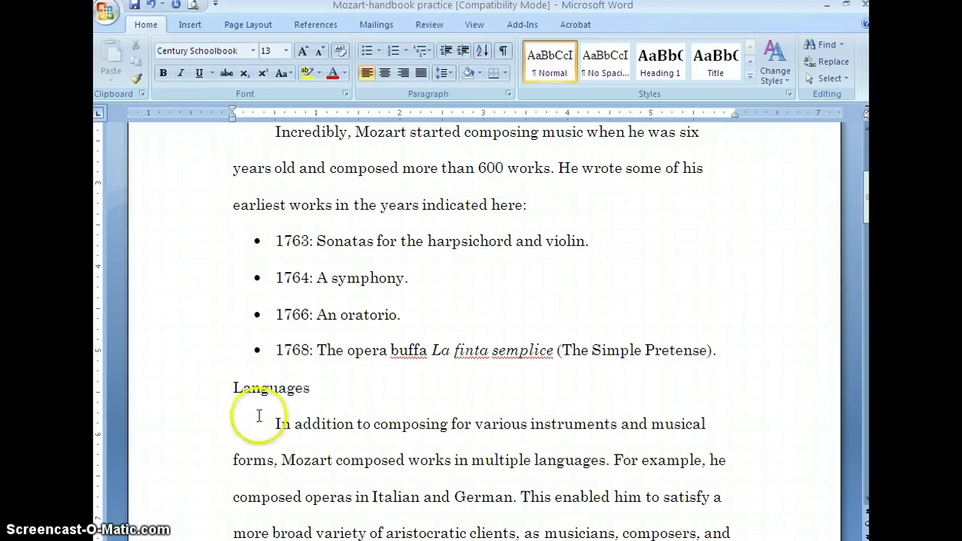
# - Insert the heading "Misadventures" on its own line above the paragraph starting "Mozart toured Europe"
pyautogui.scroll(-3, 258, 416)
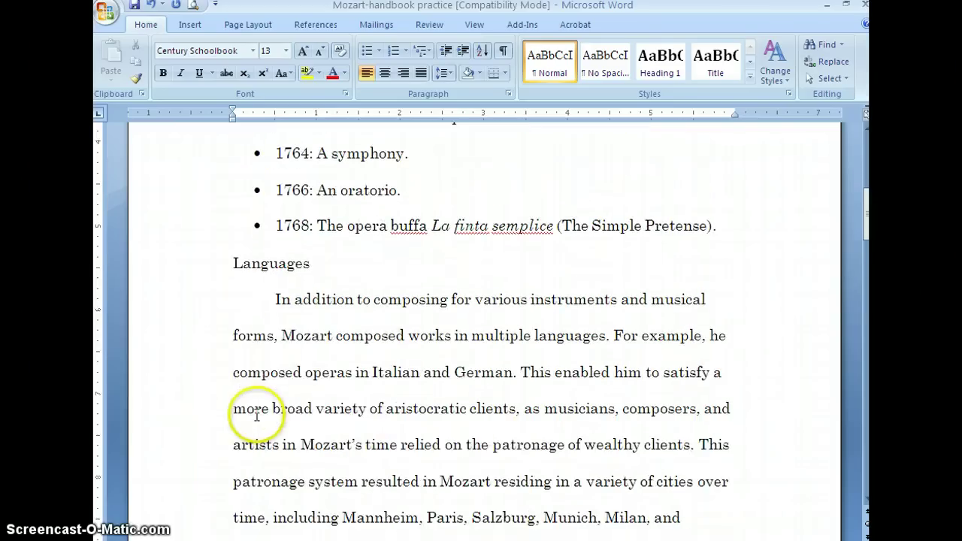
pyautogui.scroll(-7, 257, 415)
pyautogui.click(279, 418)
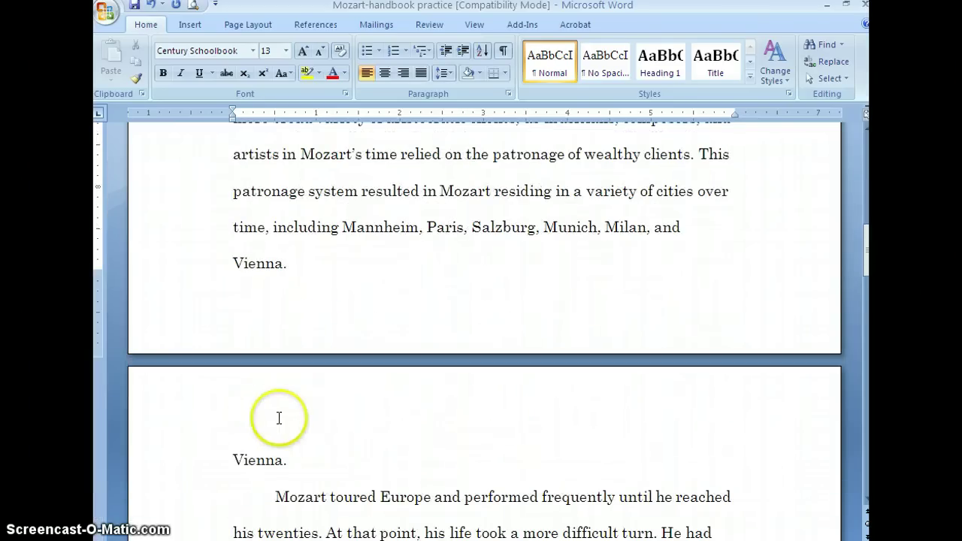
pyautogui.scroll(-3, 279, 418)
pyautogui.click(270, 366)
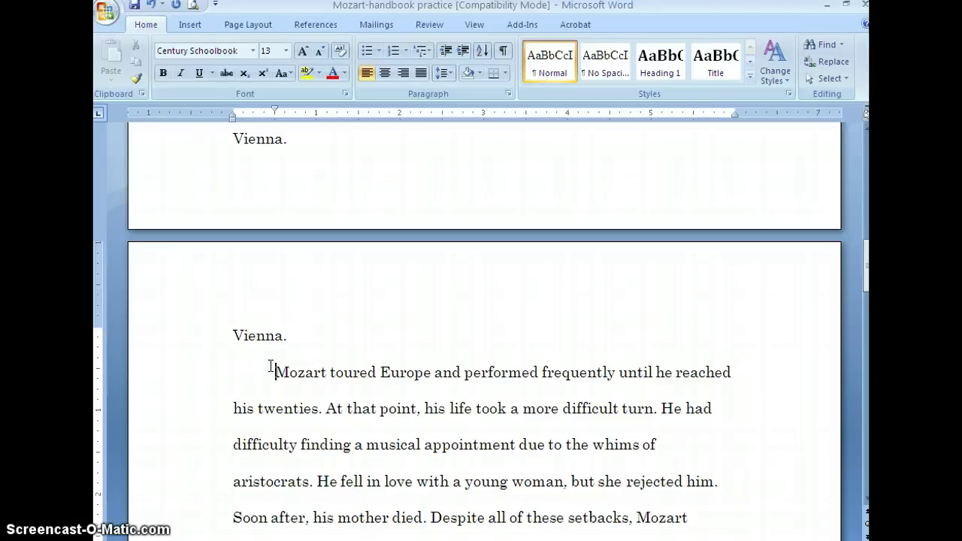
pyautogui.press('Return')
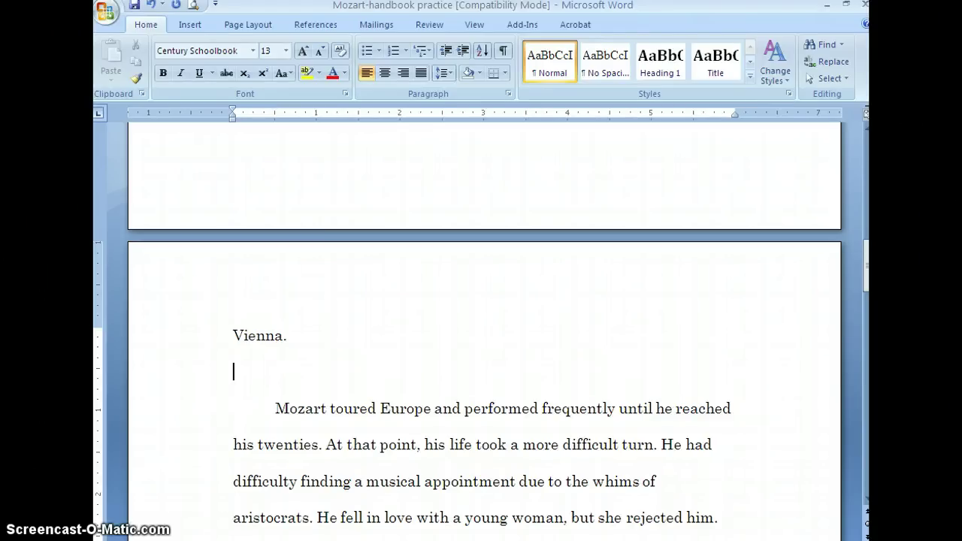
pyautogui.write('Misadventures')
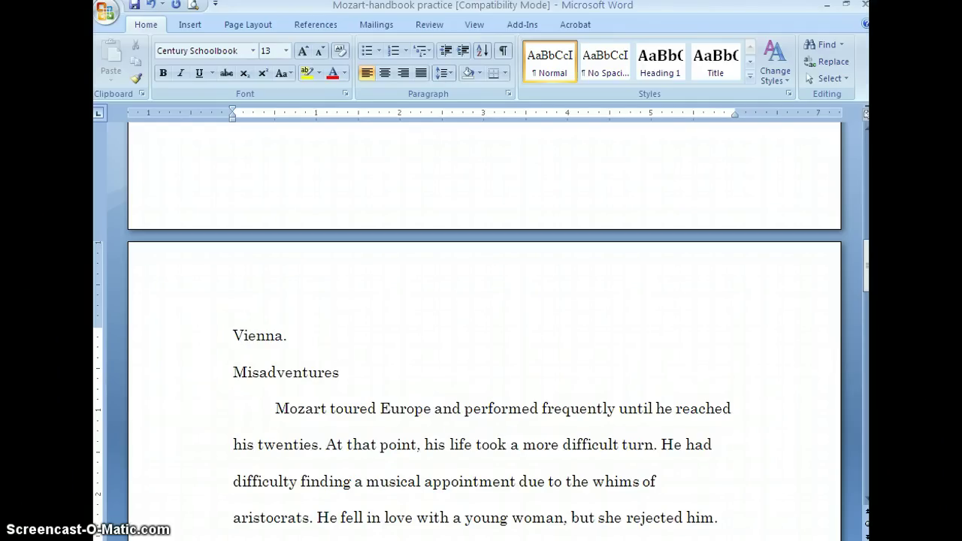
# - Insert the heading "Lifetime Work" on its own line above the paragraph starting "Mozart amassed an impressive body of work"
pyautogui.scroll(-3, 270, 364)
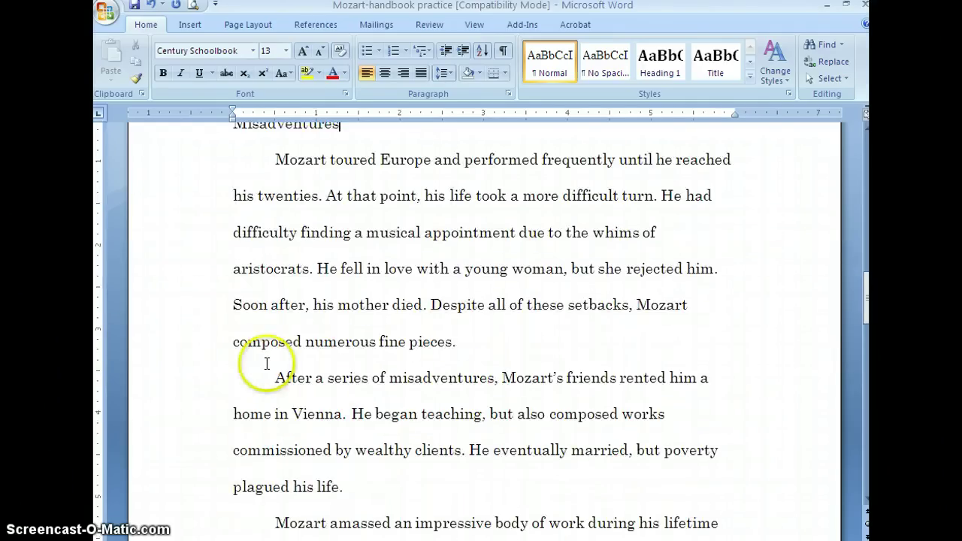
pyautogui.scroll(-1, 267, 365)
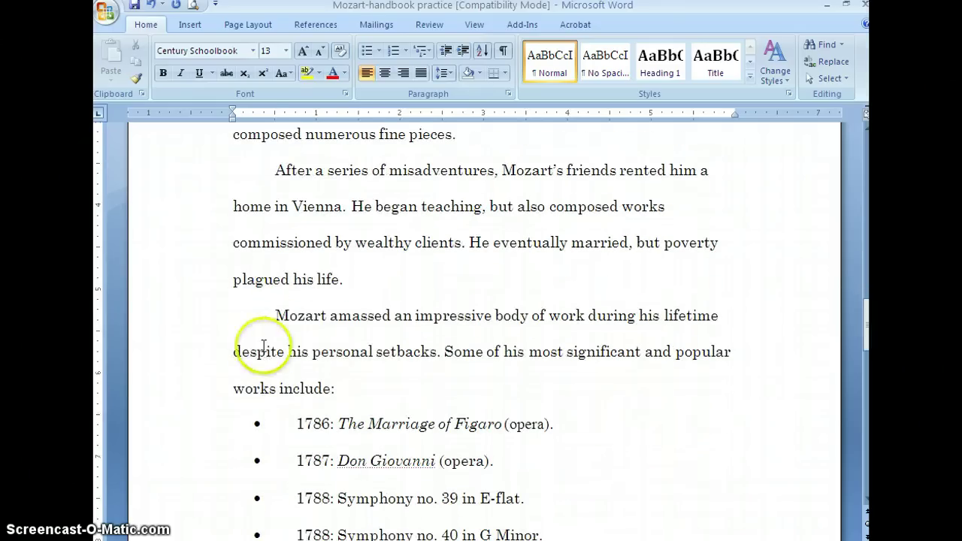
pyautogui.click(269, 318)
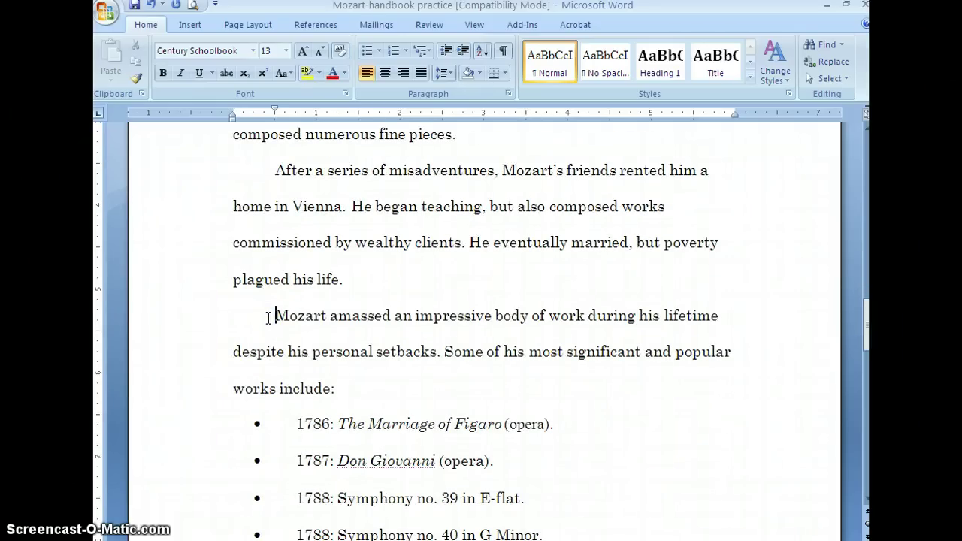
pyautogui.press('Return')
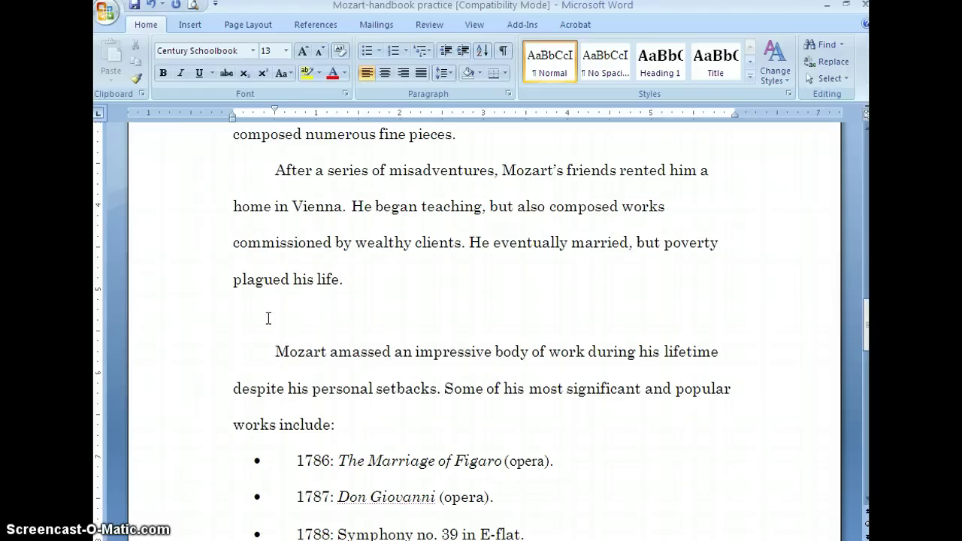
pyautogui.write('Lifet')
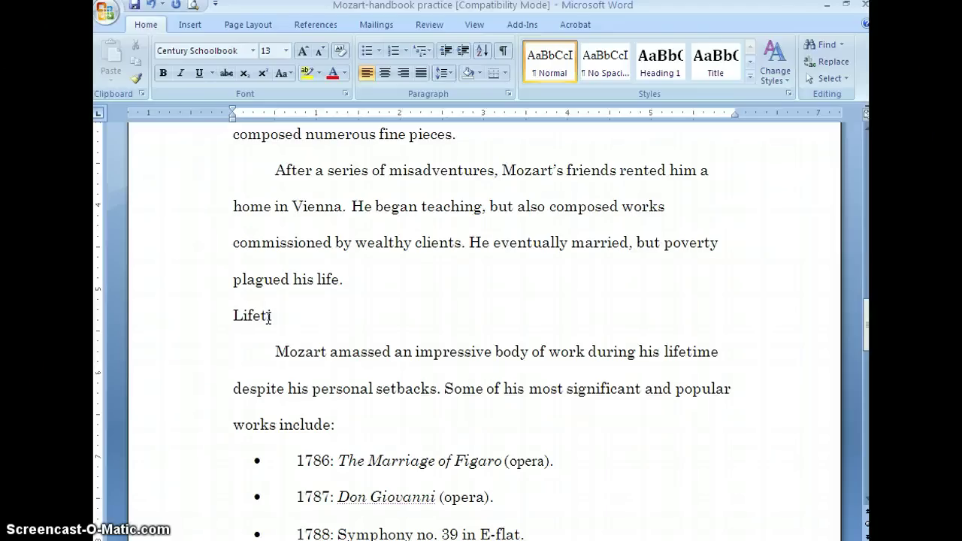
pyautogui.write('ime Work')
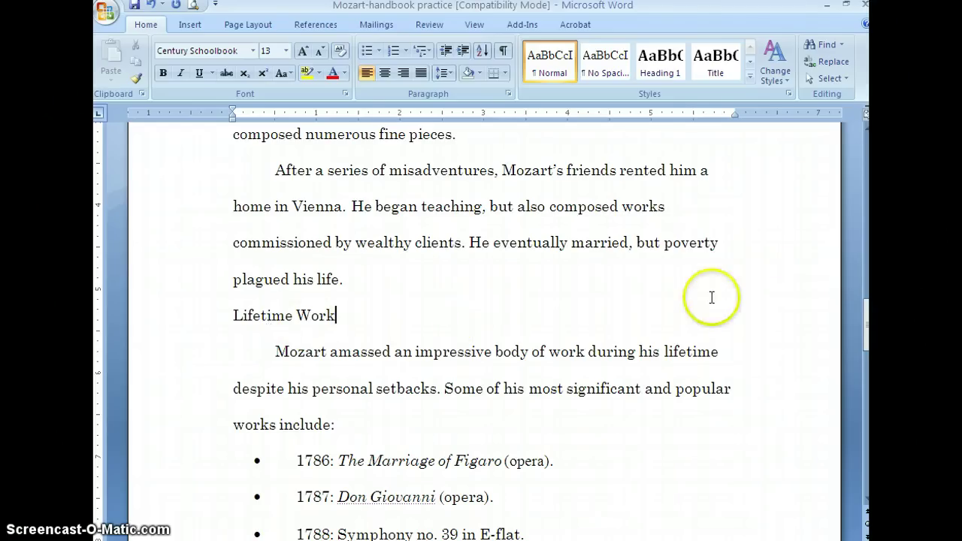
# - Mark the Childhood heading as a Level 1 entry for the table of contents
pyautogui.moveTo(865, 322); pyautogui.dragTo(865, 172)
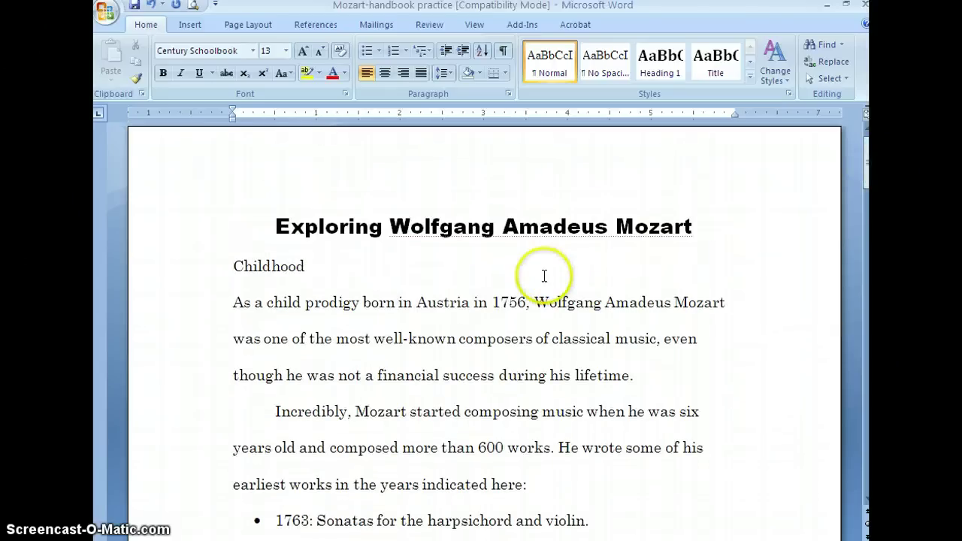
pyautogui.click(306, 266)
pyautogui.moveTo(306, 266); pyautogui.dragTo(196, 267)
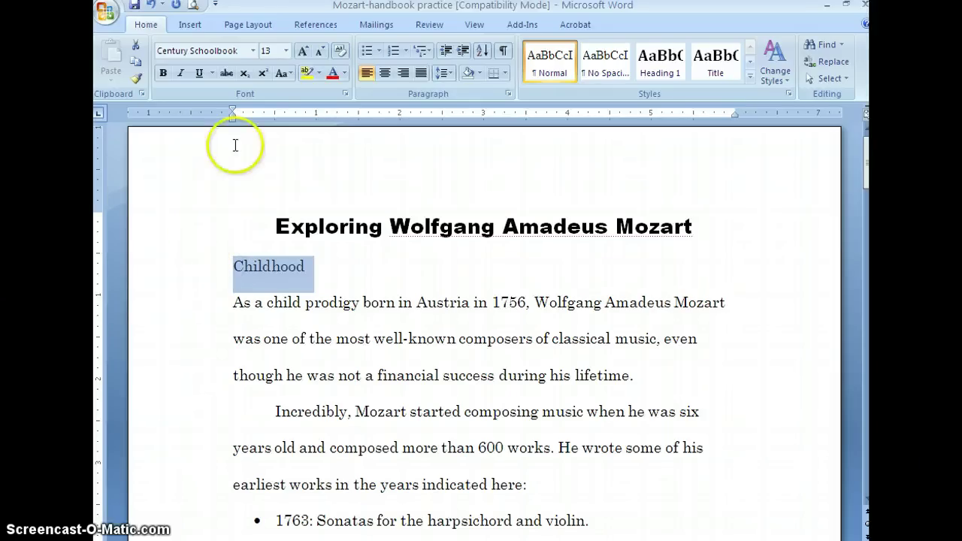
pyautogui.click(310, 25)
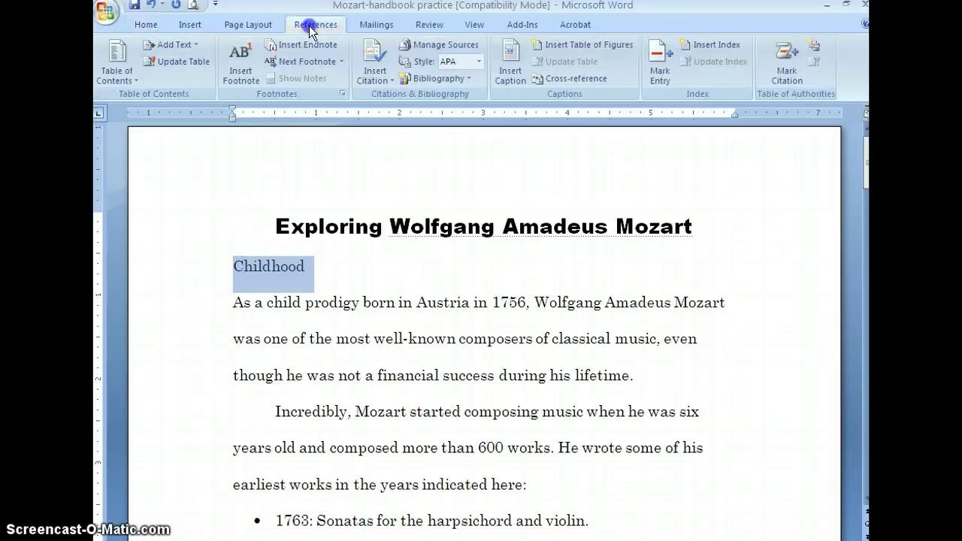
pyautogui.click(195, 46)
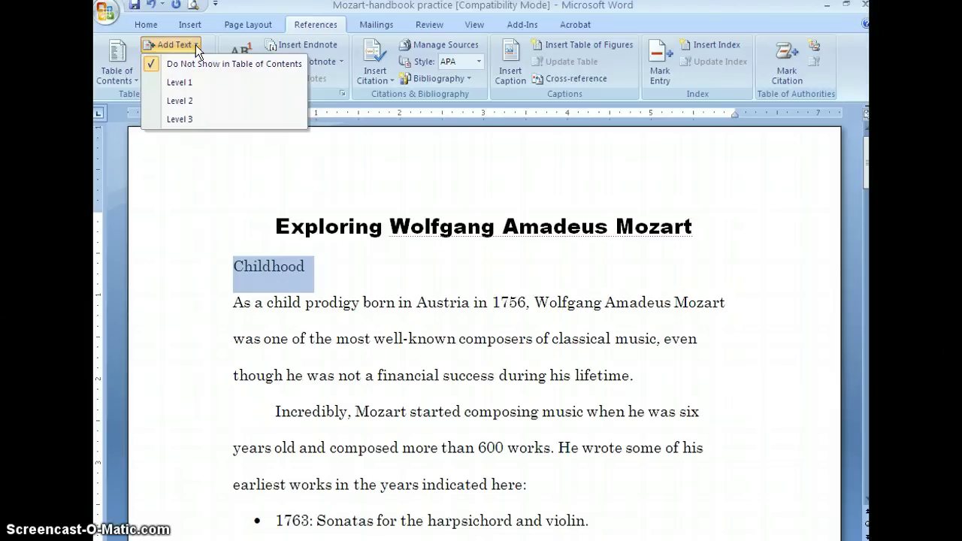
pyautogui.click(180, 84)
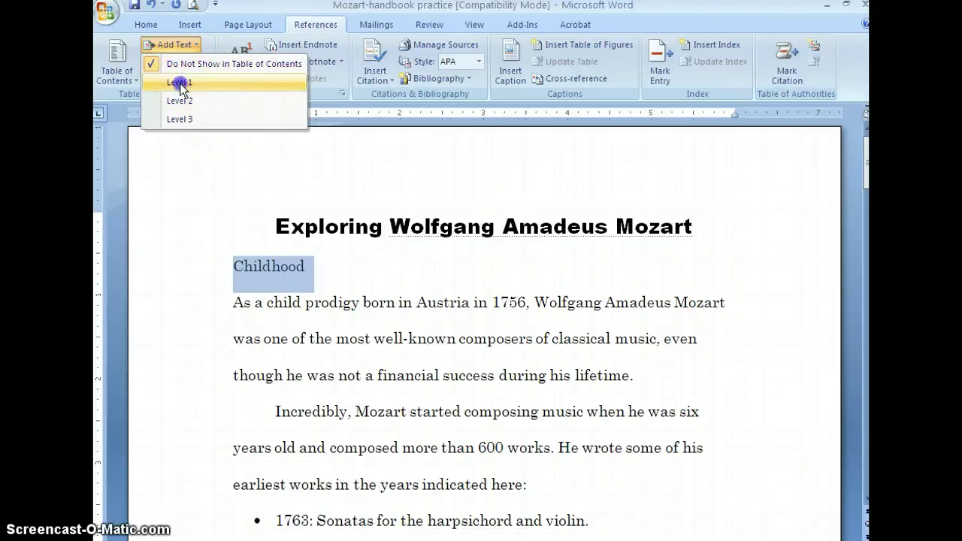
# - Mark the Languages heading as a Level 1 entry for the table of contents
pyautogui.scroll(-5, 286, 338)
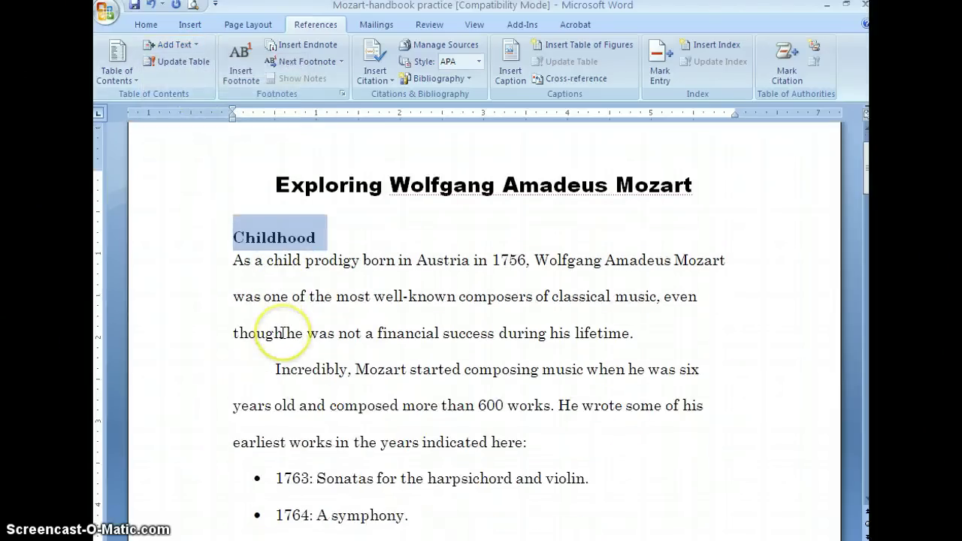
pyautogui.scroll(-1, 282, 332)
pyautogui.moveTo(318, 377); pyautogui.dragTo(233, 376)
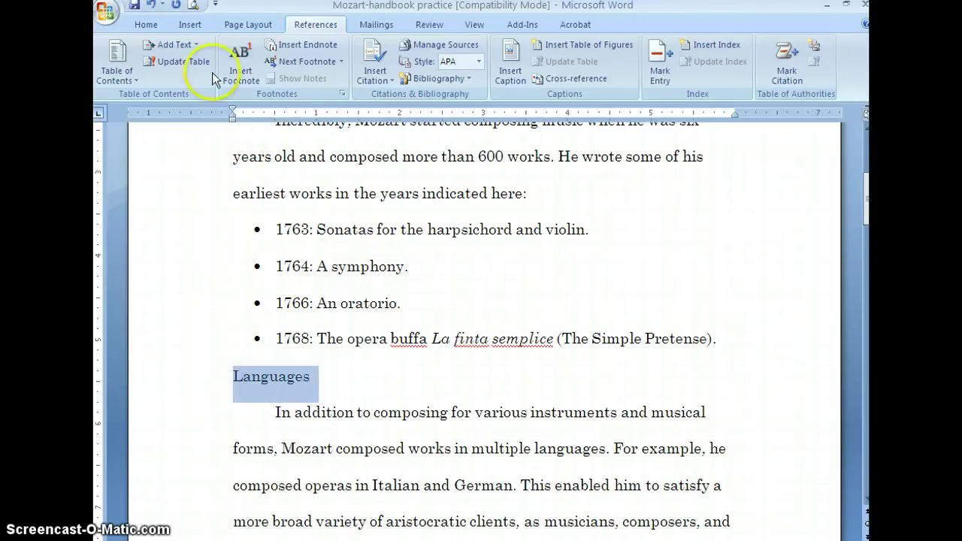
pyautogui.click(197, 47)
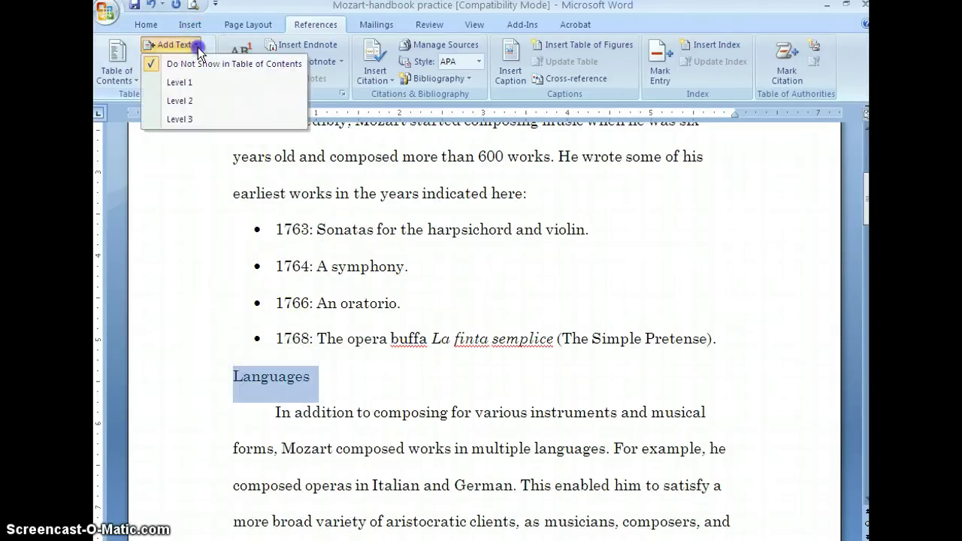
pyautogui.click(180, 84)
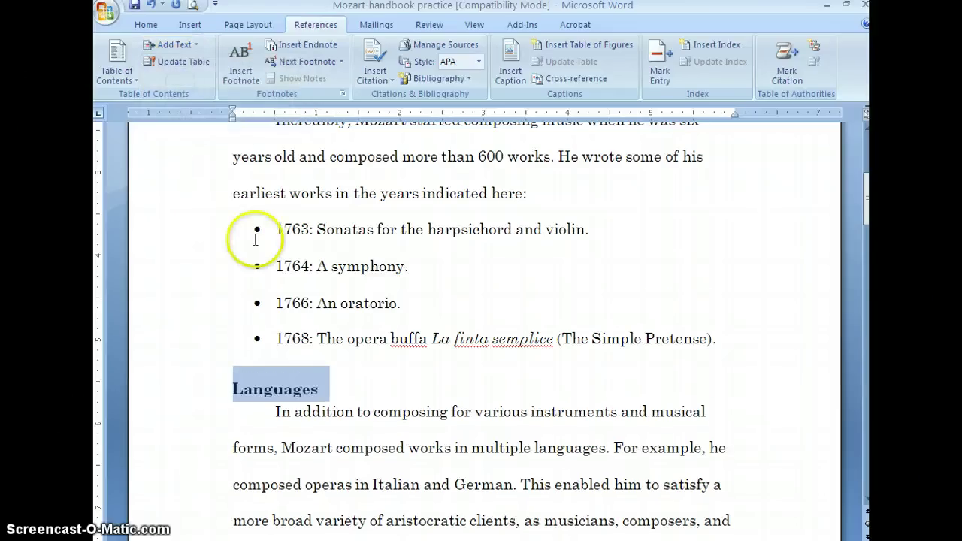
# - Mark the Misadventures heading as a Level 1 entry for the table of contents
pyautogui.scroll(-6, 253, 238)
pyautogui.moveTo(343, 318); pyautogui.dragTo(229, 331)
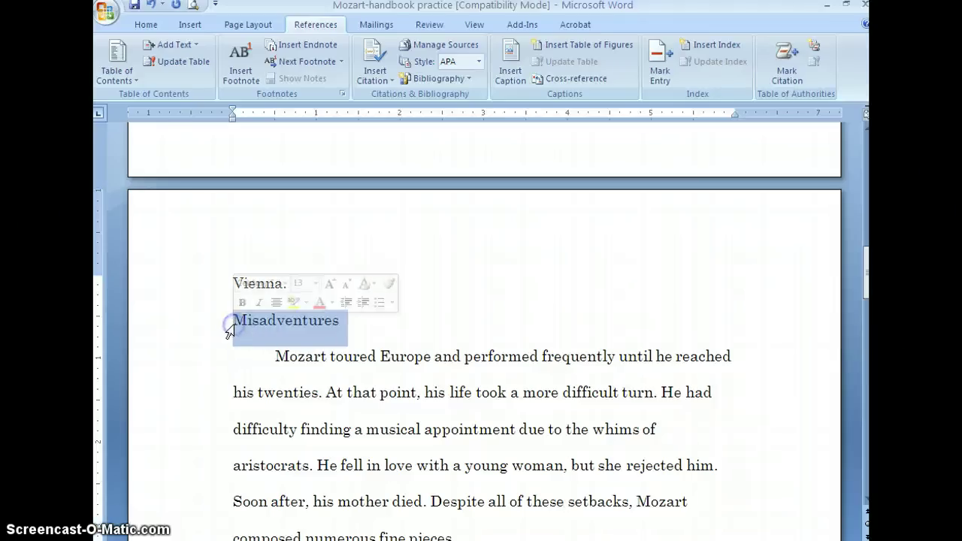
pyautogui.click(193, 43)
pyautogui.click(171, 83)
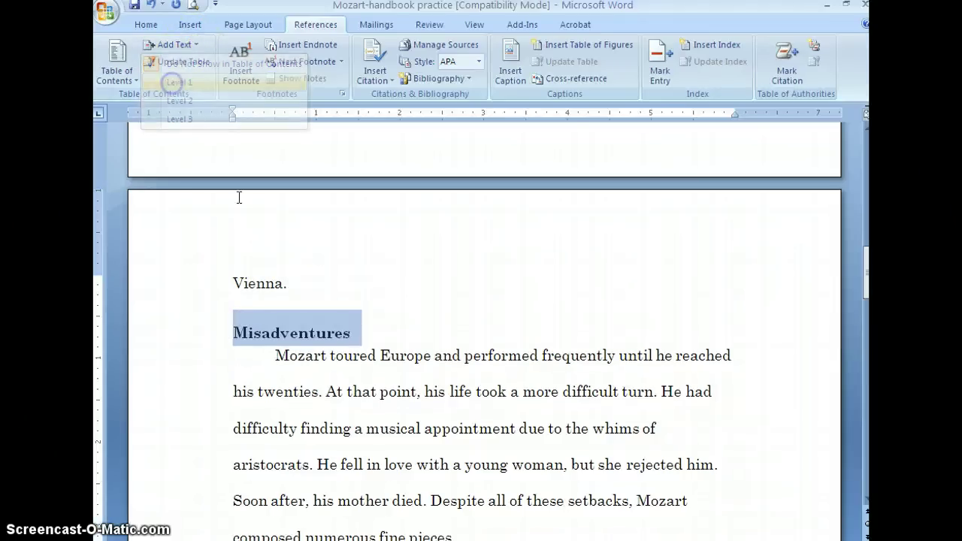
# - Mark the Lifetime Work heading as a Level 1 entry for the table of contents
pyautogui.scroll(-4, 278, 294)
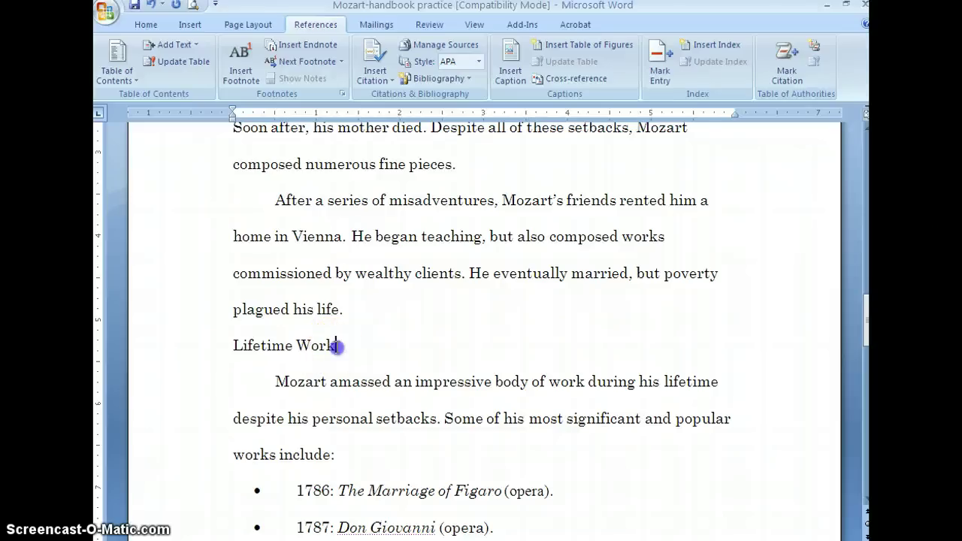
pyautogui.moveTo(336, 344); pyautogui.dragTo(239, 346)
pyautogui.click(194, 44)
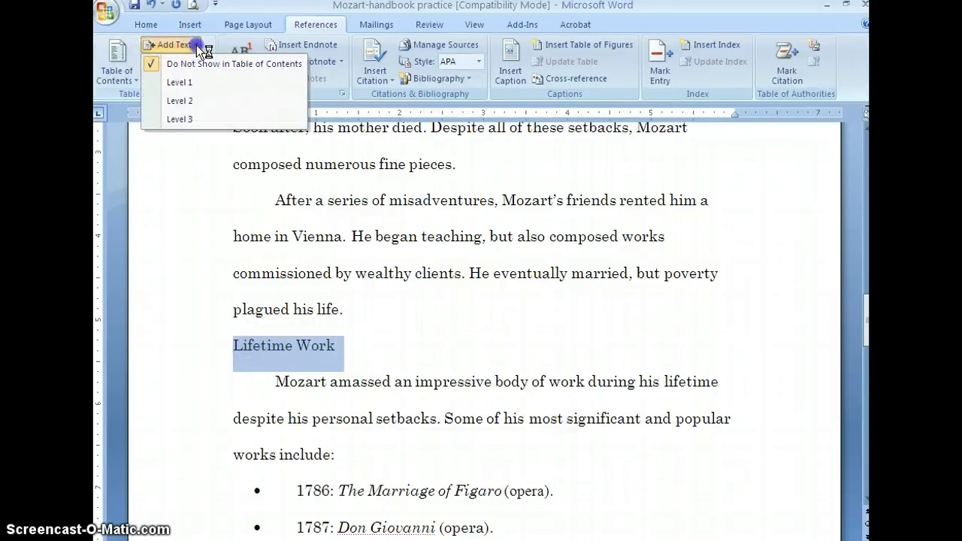
pyautogui.click(182, 83)
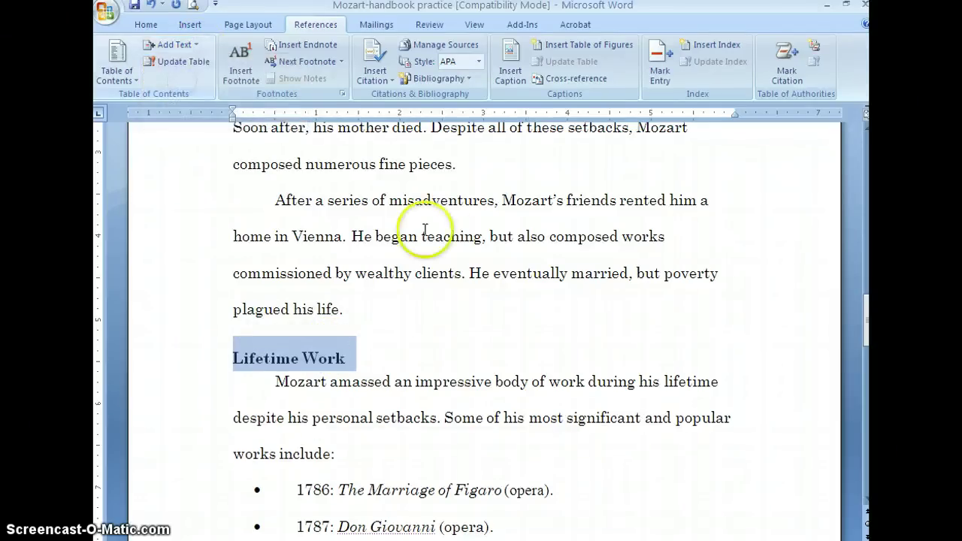
# - Insert a page break directly before the title "Exploring Wolfgang Amadeus Mozart"
pyautogui.moveTo(866, 337); pyautogui.dragTo(867, 176)
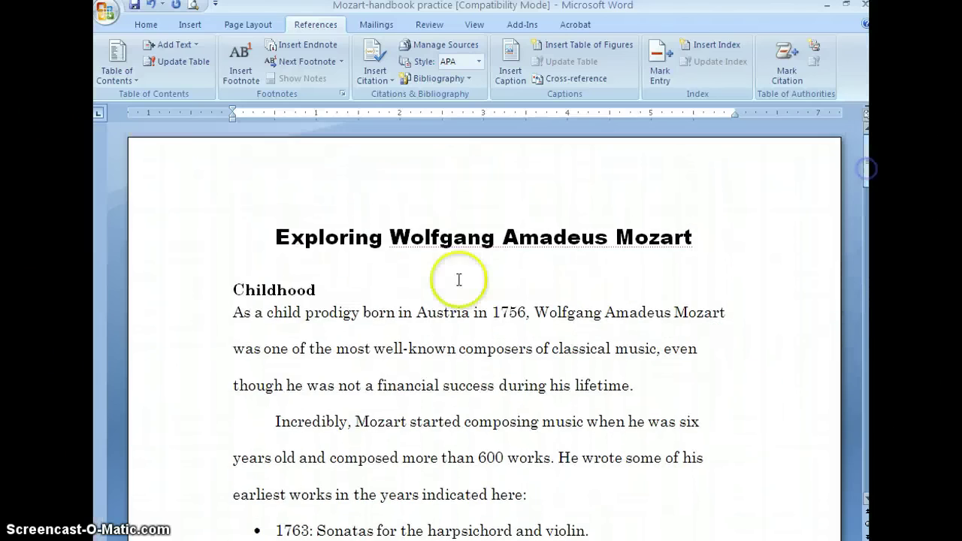
pyautogui.click(272, 236)
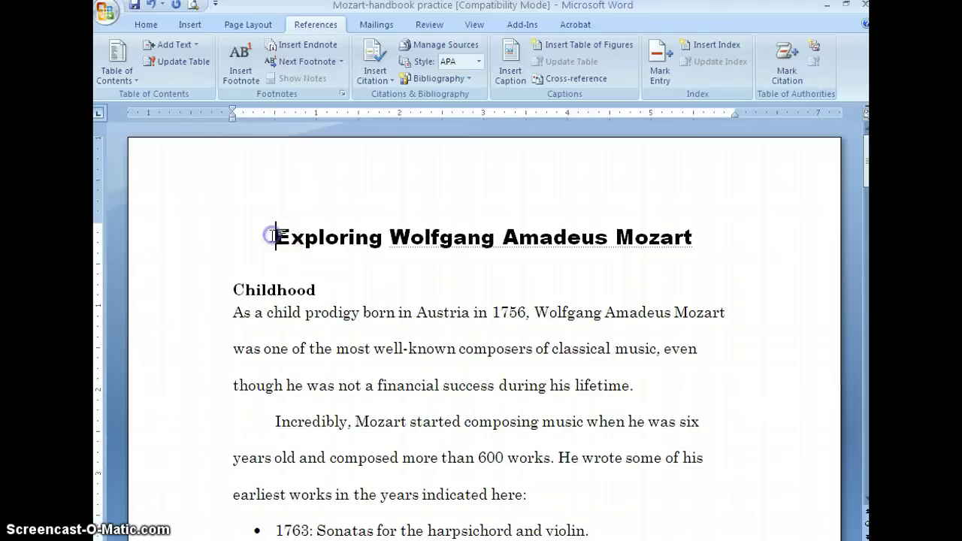
pyautogui.click(276, 233)
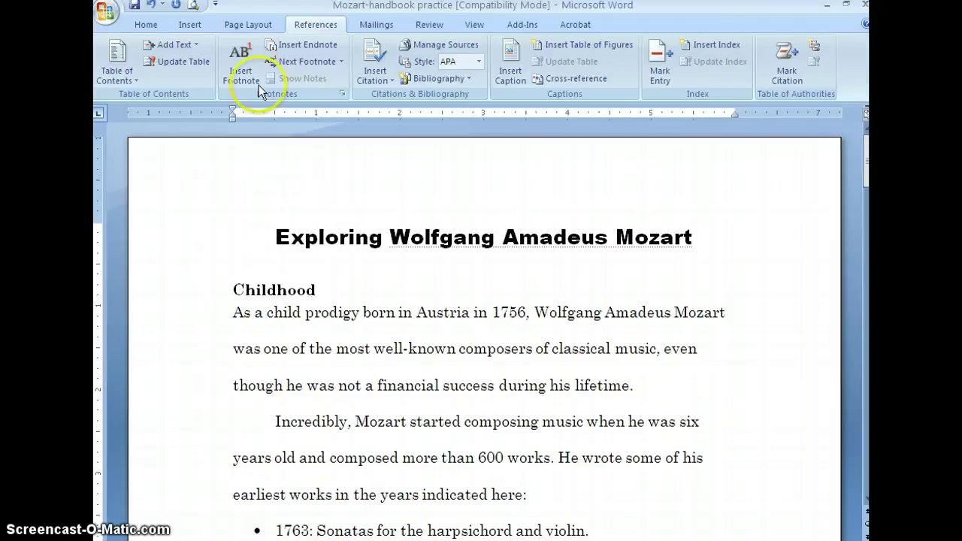
pyautogui.click(255, 24)
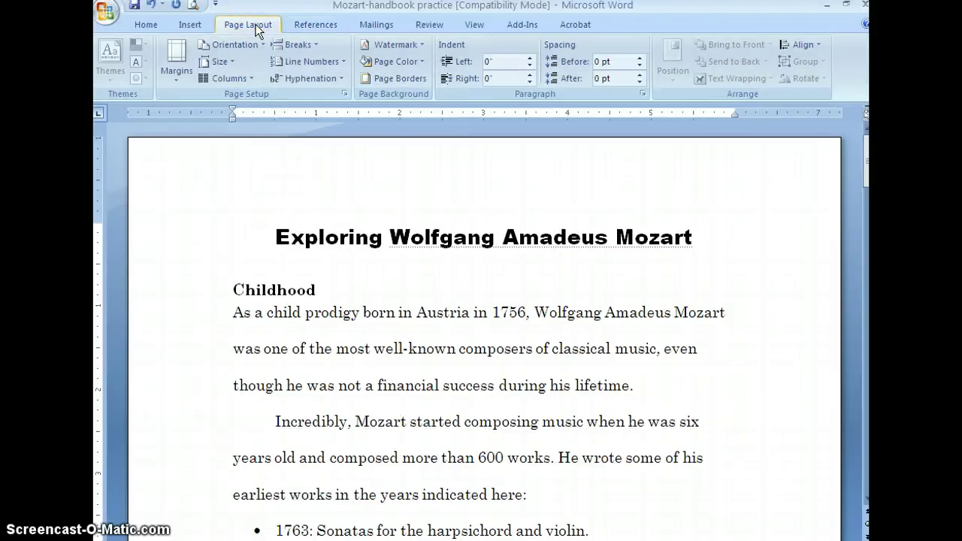
pyautogui.click(314, 45)
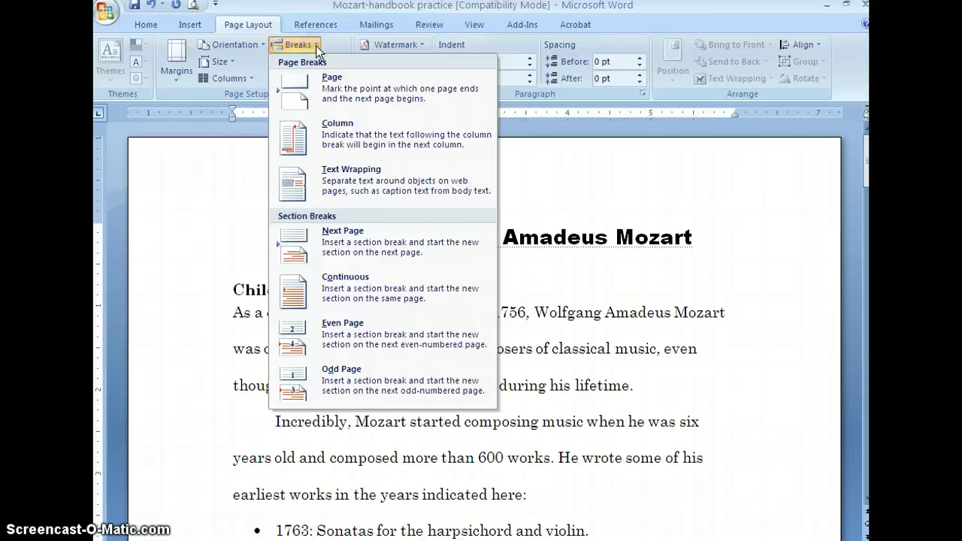
pyautogui.click(334, 86)
pyautogui.click(623, 331)
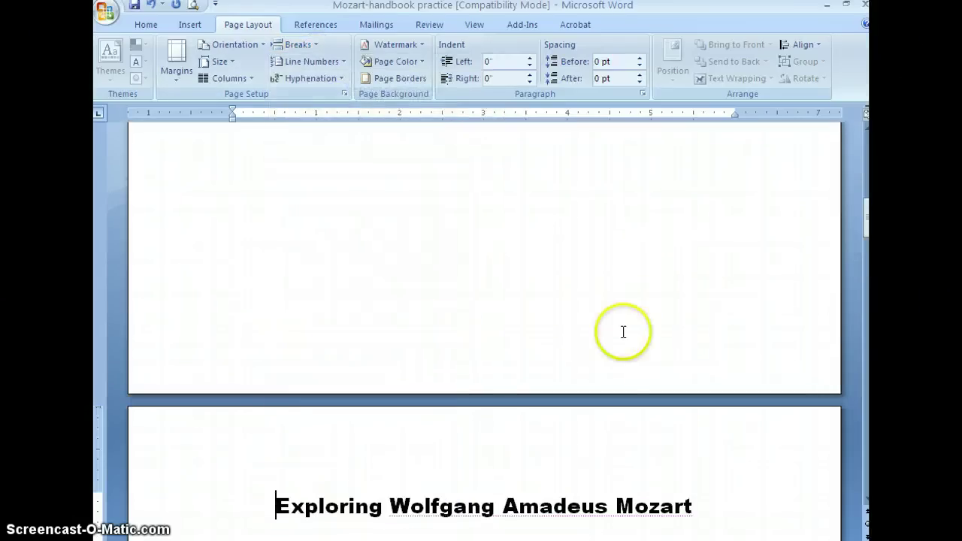
# - Start a custom table of contents at the beginning of the blank first page
pyautogui.moveTo(865, 228); pyautogui.dragTo(861, 159)
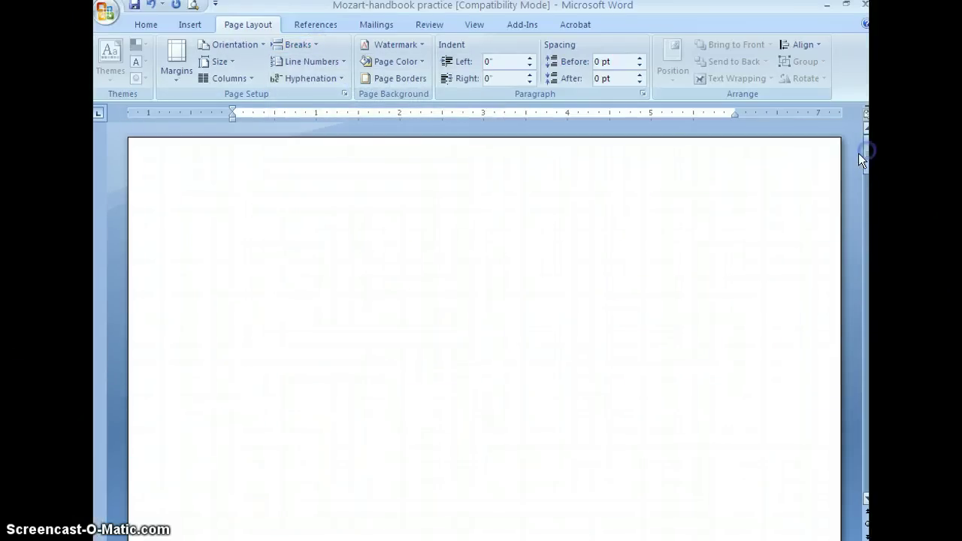
pyautogui.click(248, 229)
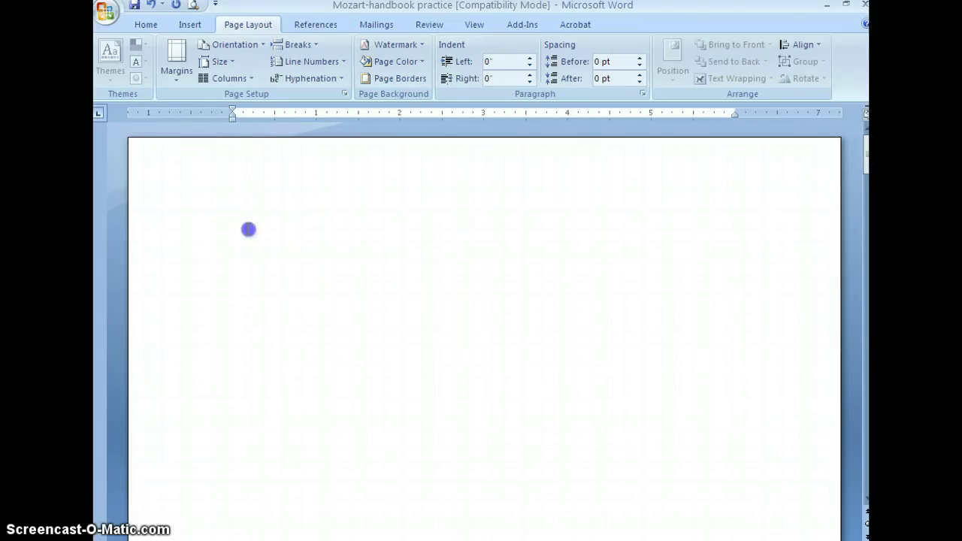
pyautogui.click(319, 24)
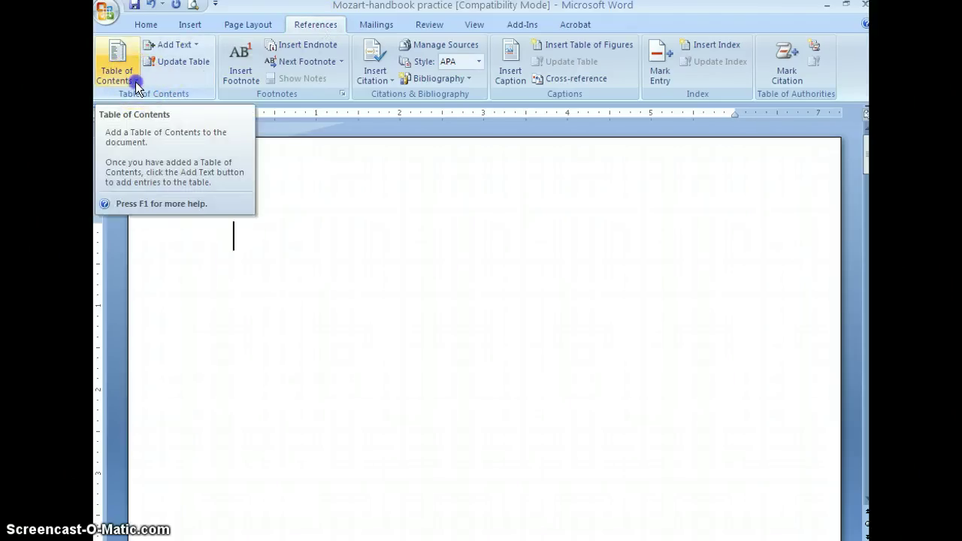
pyautogui.click(135, 82)
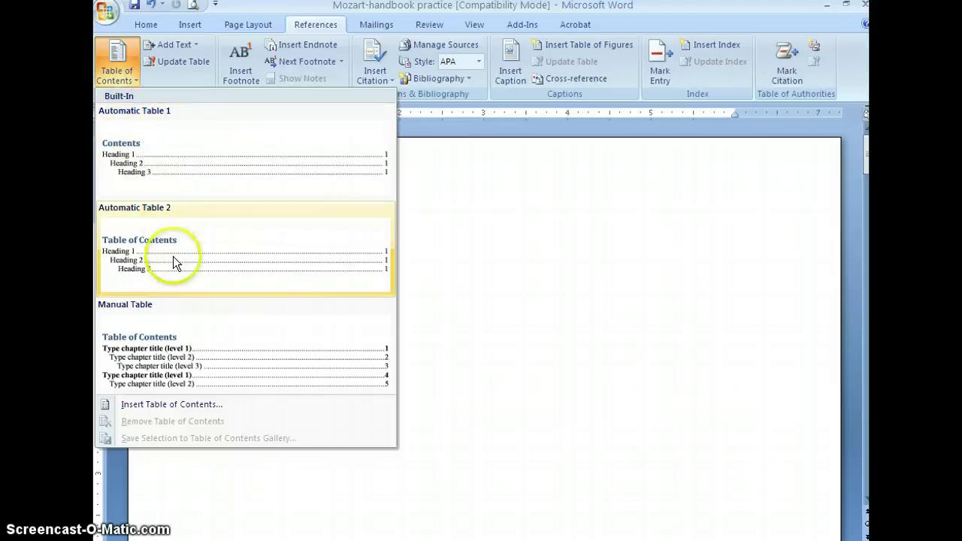
pyautogui.click(147, 404)
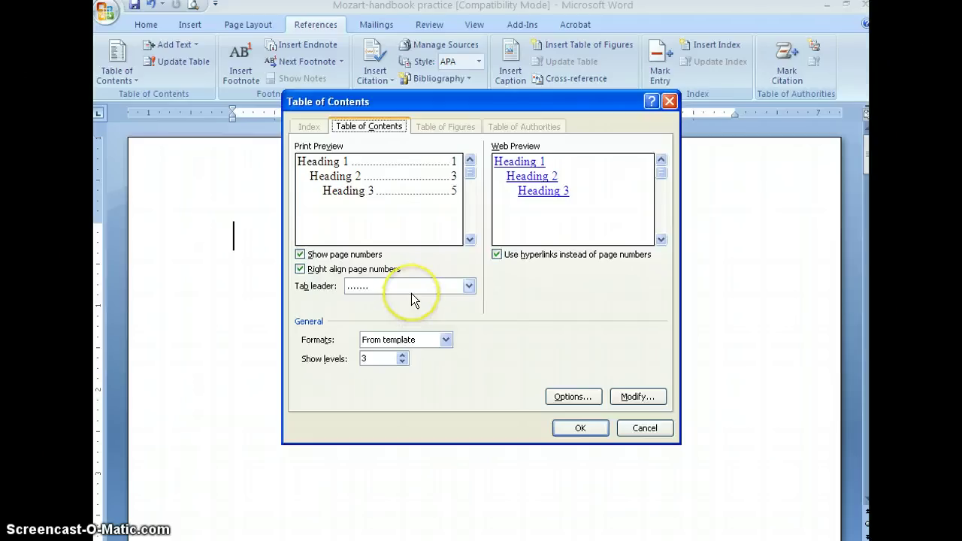
# - Preview the Classic and Distinctive formats for the table of contents and set the format to Fancy
pyautogui.click(446, 340)
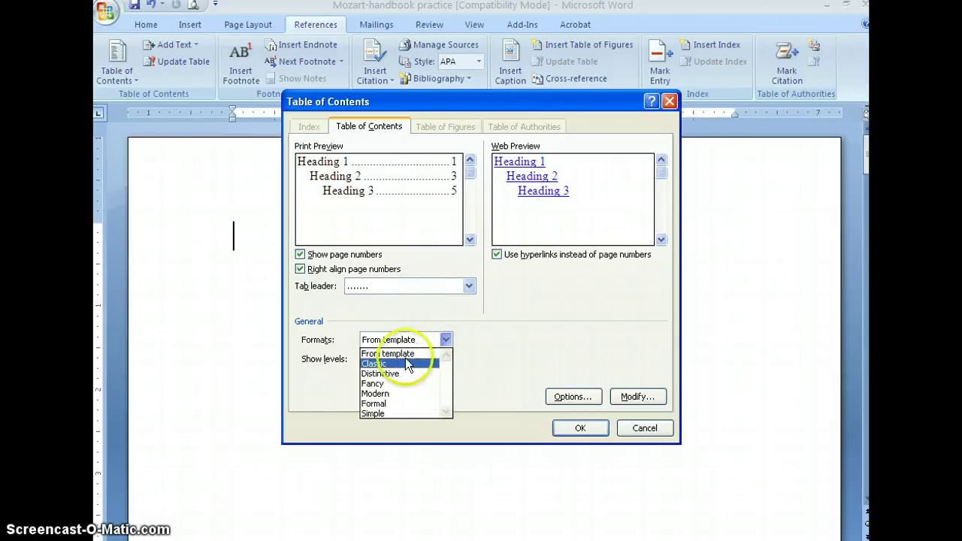
pyautogui.click(386, 365)
pyautogui.click(445, 340)
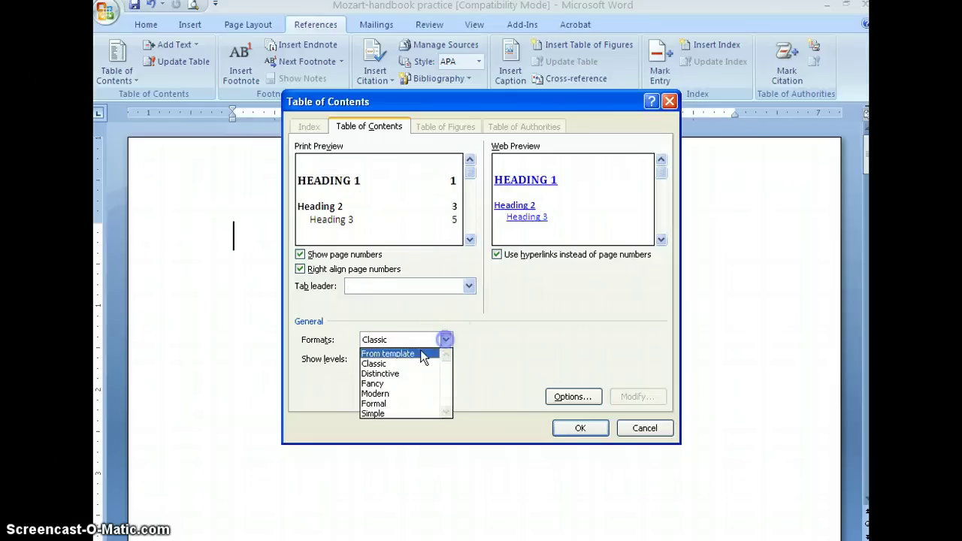
pyautogui.click(405, 371)
pyautogui.click(444, 340)
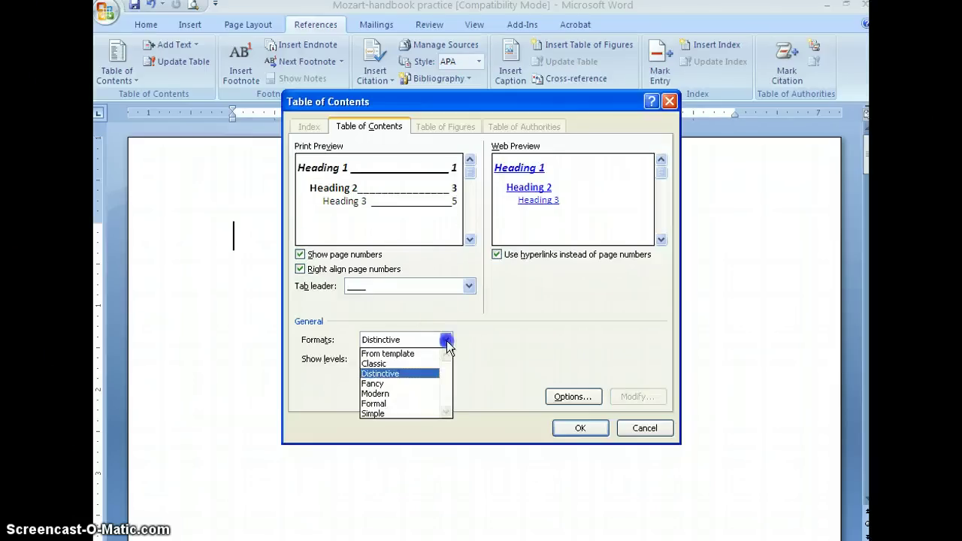
pyautogui.click(402, 385)
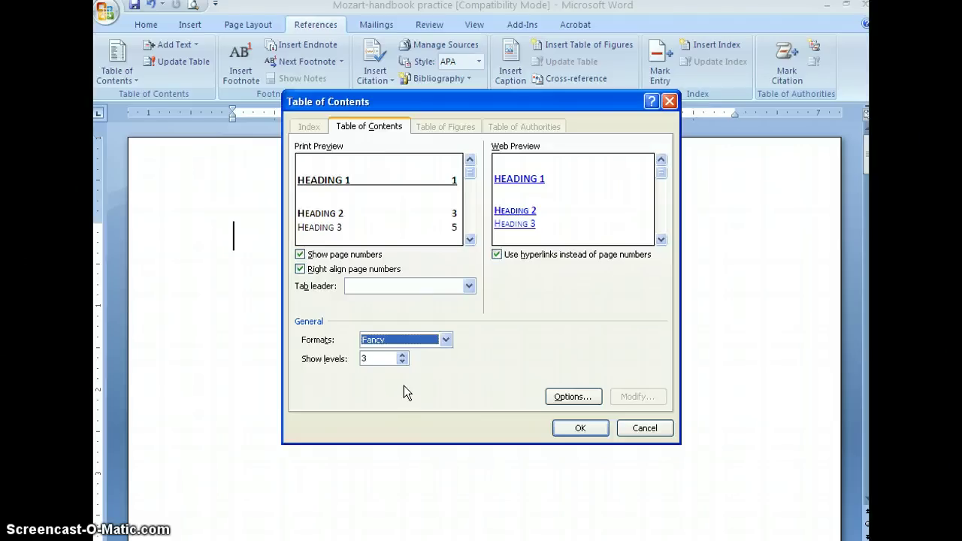
# - Set the tab leader to dots and insert the table of contents
pyautogui.click(468, 286)
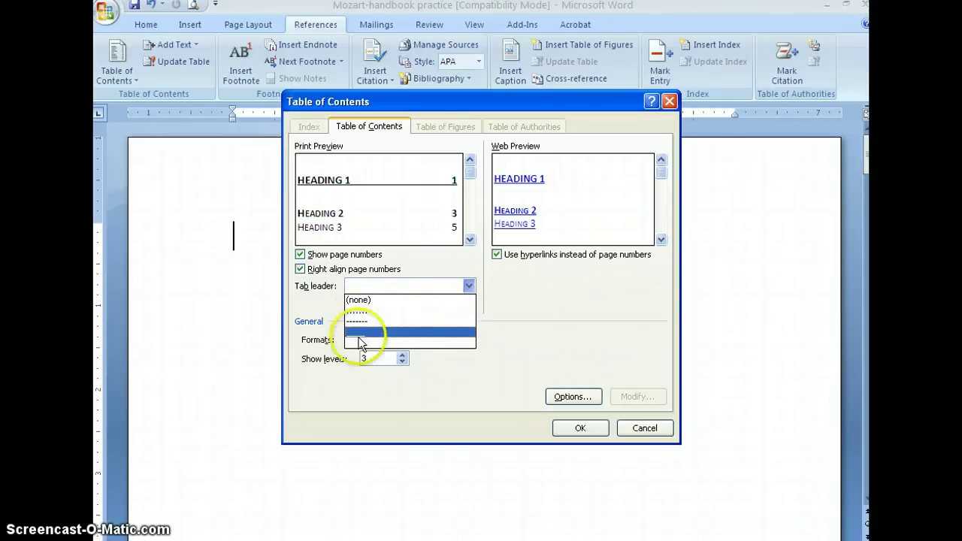
pyautogui.click(360, 313)
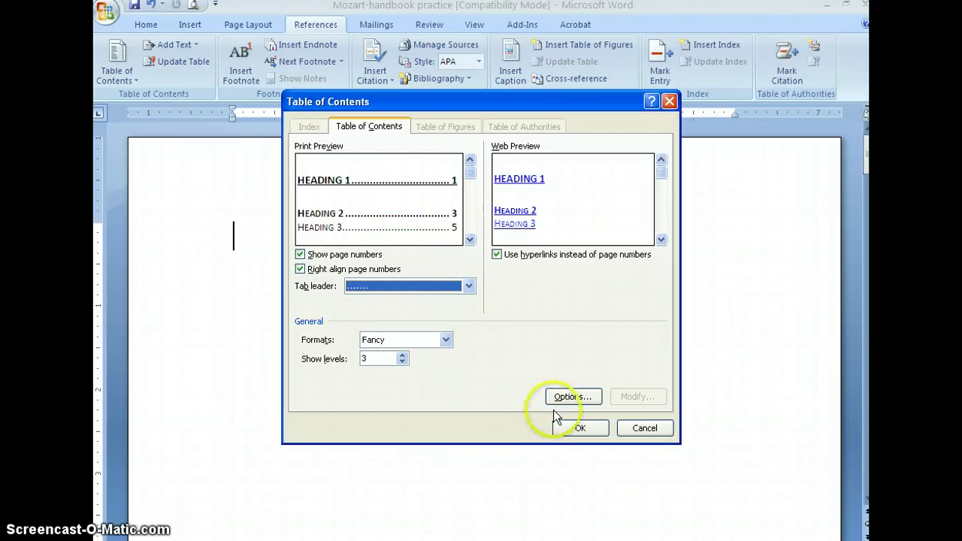
pyautogui.click(580, 428)
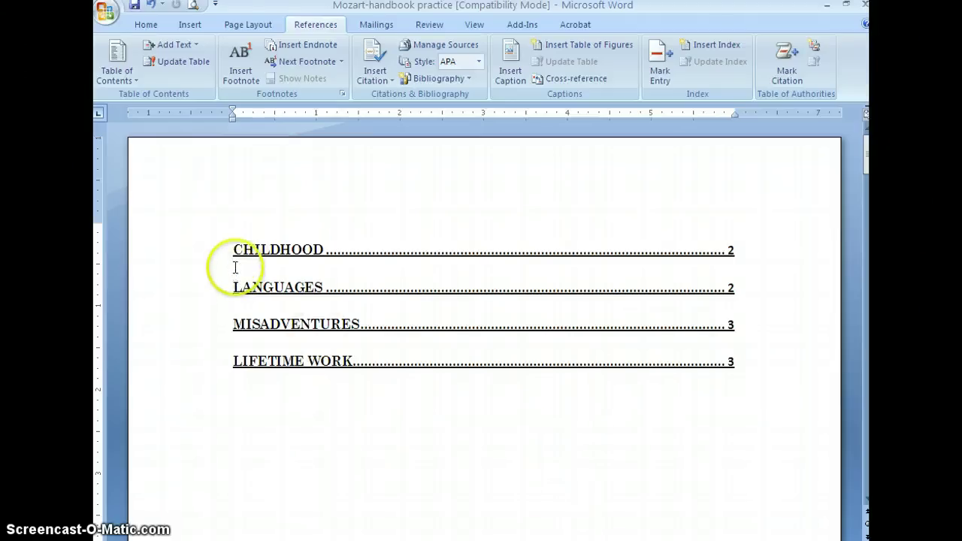
# - Add the title "TABLE OF CONTENTS" on its own line above the Childhood entry
pyautogui.click(229, 249)
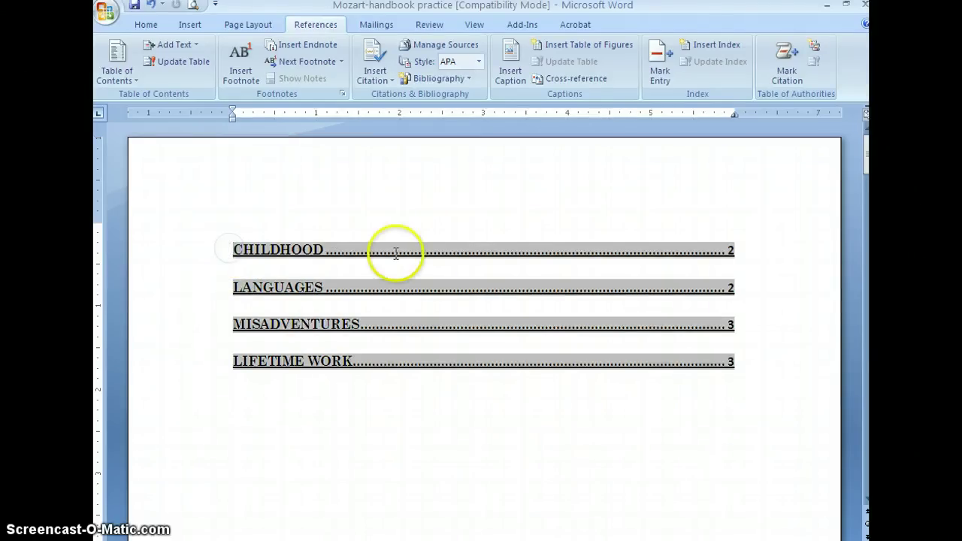
pyautogui.click(232, 249)
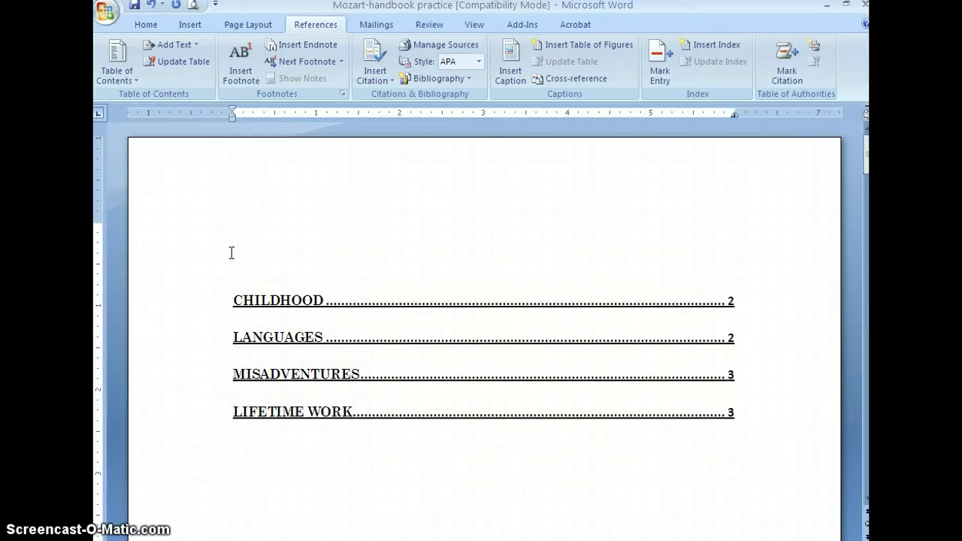
pyautogui.write('TABLE O')
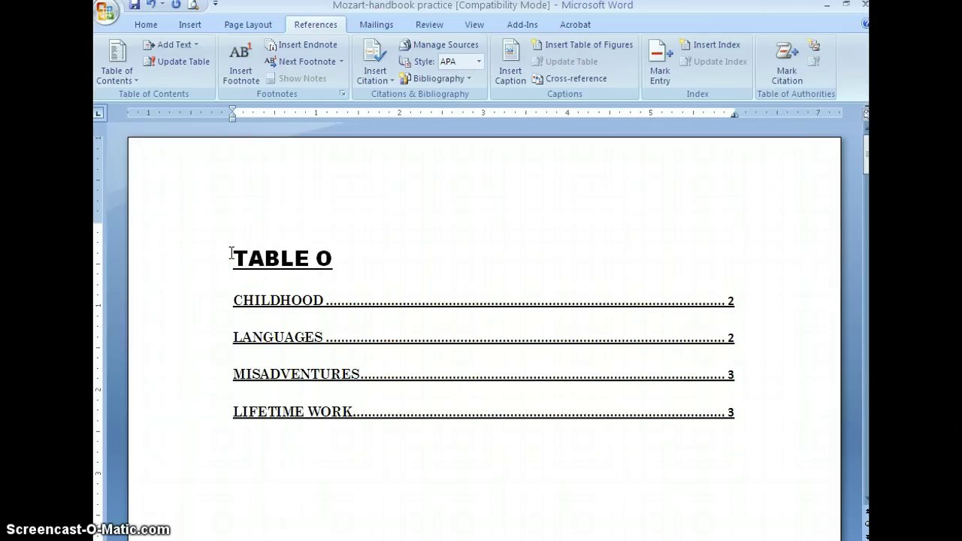
pyautogui.write('F CONTE')
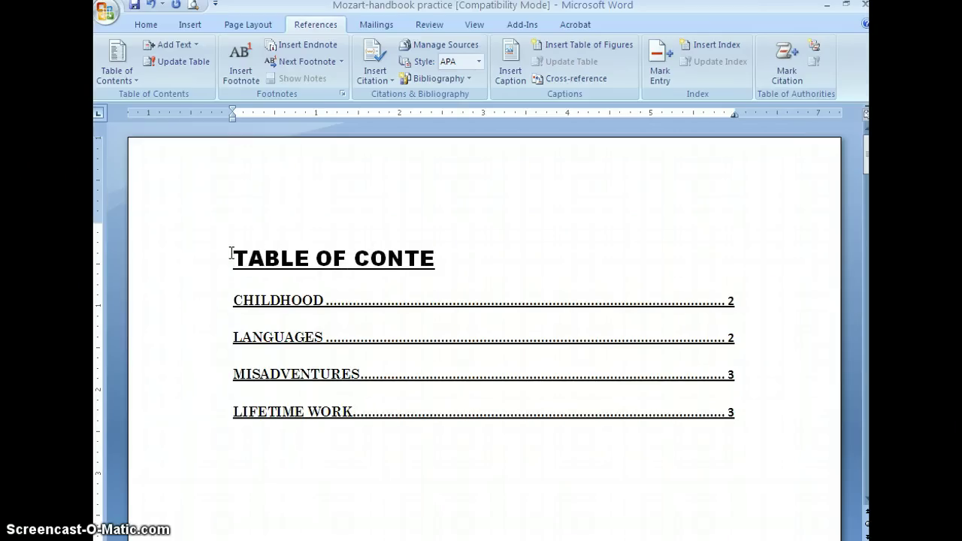
pyautogui.write('NTS')
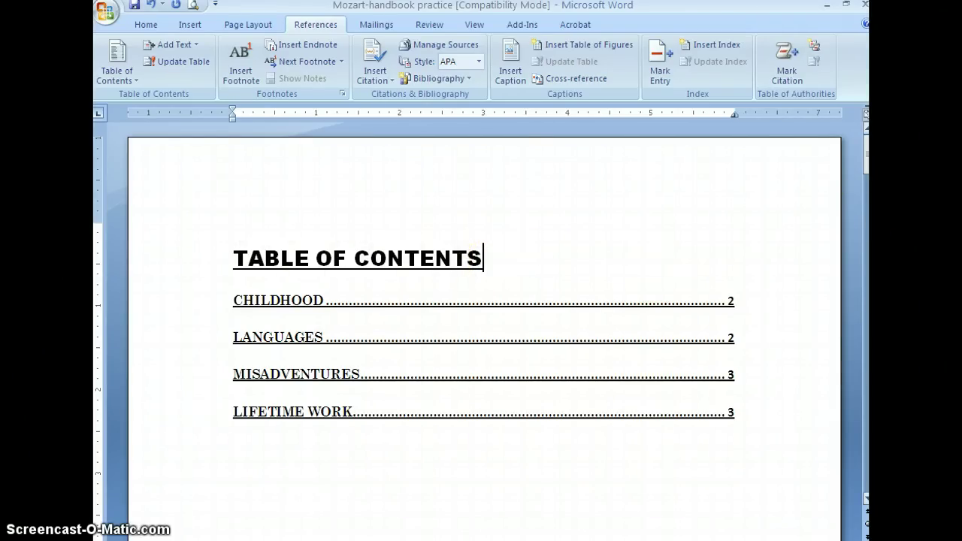
# - Insert a page break directly before the Lifetime Work heading so that the section starts on a new page
pyautogui.moveTo(866, 163); pyautogui.dragTo(851, 386)
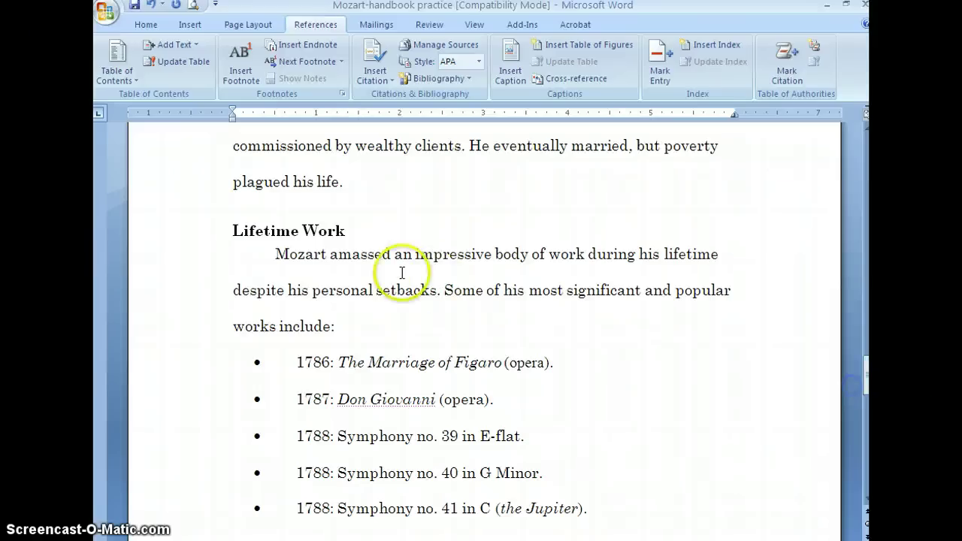
pyautogui.click(375, 260)
pyautogui.click(233, 228)
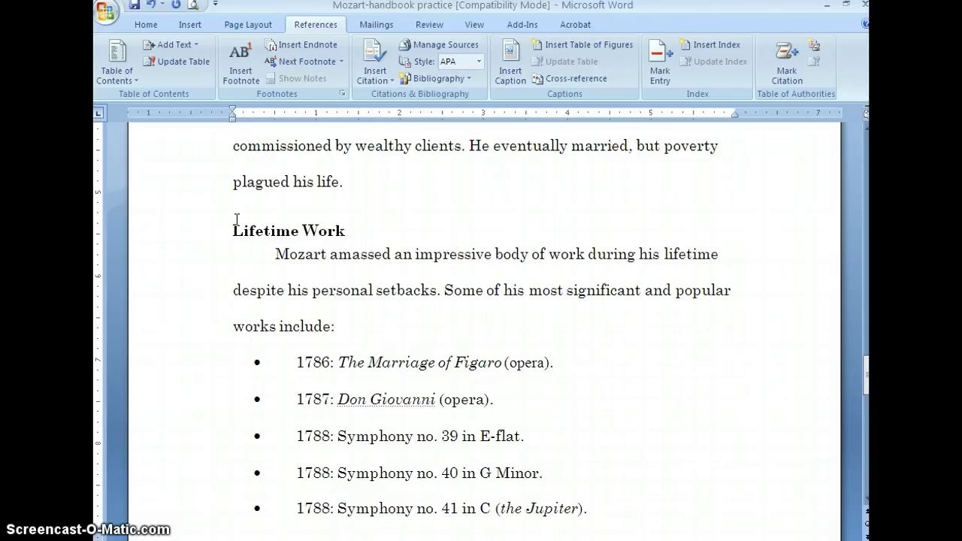
pyautogui.click(240, 74)
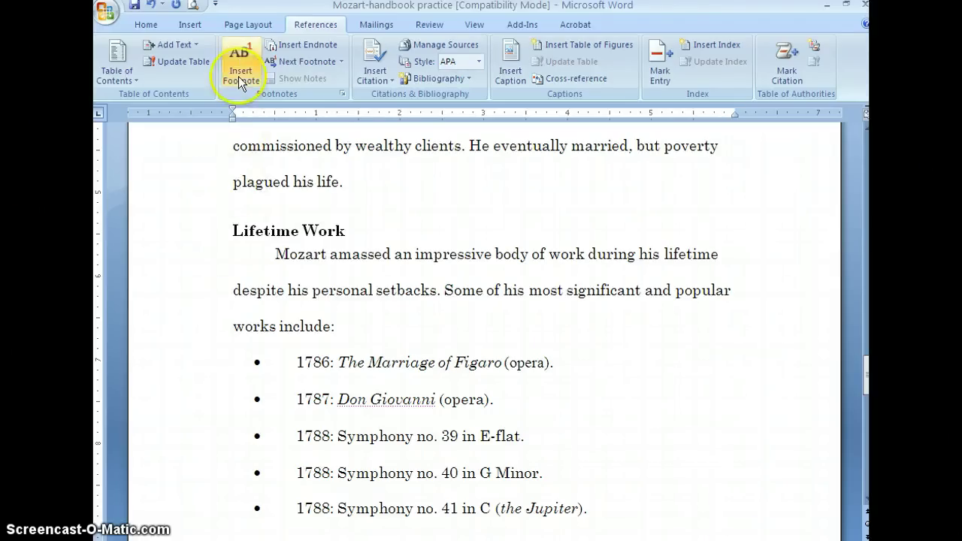
pyautogui.click(251, 23)
pyautogui.click(316, 47)
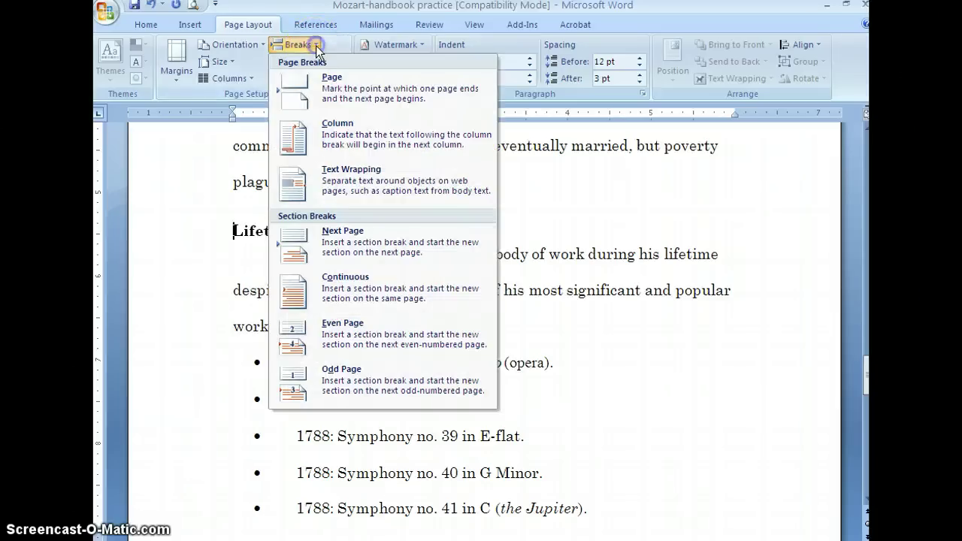
pyautogui.click(324, 94)
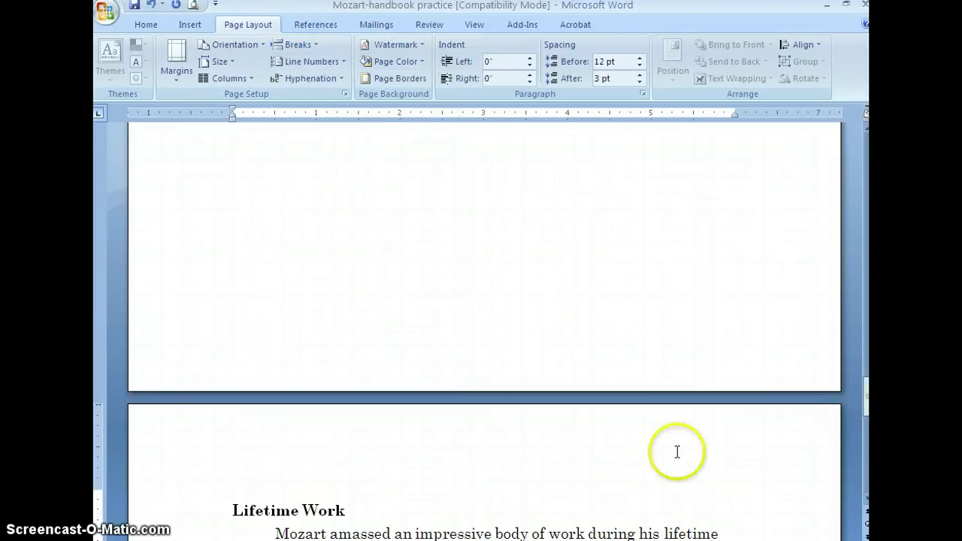
pyautogui.scroll(-2, 554, 496)
pyautogui.press('End')
pyautogui.scroll(-3, 553, 496)
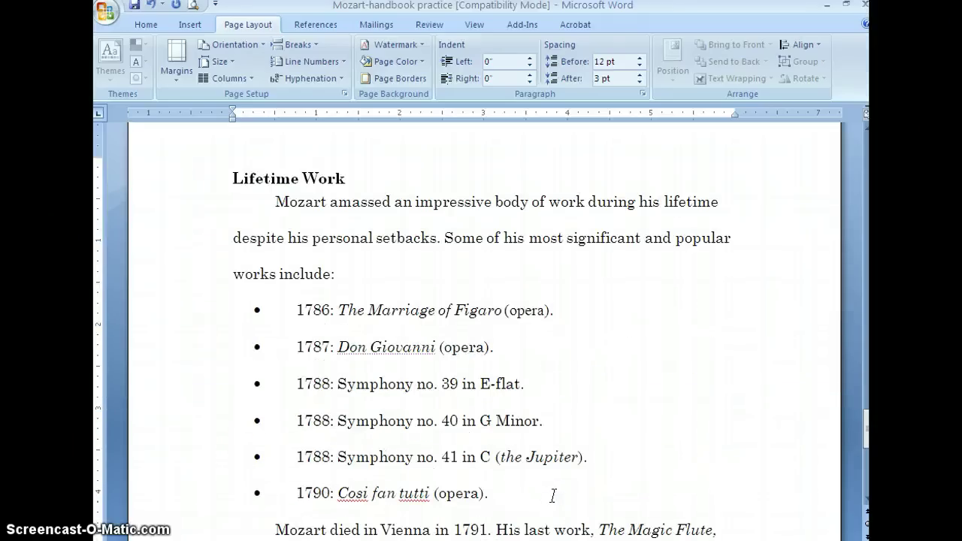
# - Update the table of contents on the first page, refreshing the page numbers only
pyautogui.moveTo(865, 451); pyautogui.dragTo(862, 147)
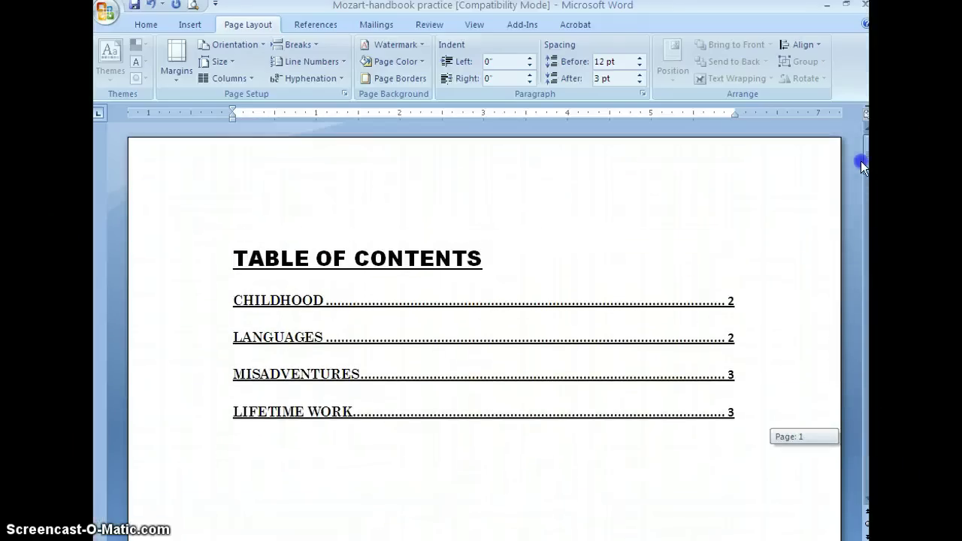
pyautogui.rightClick(370, 415)
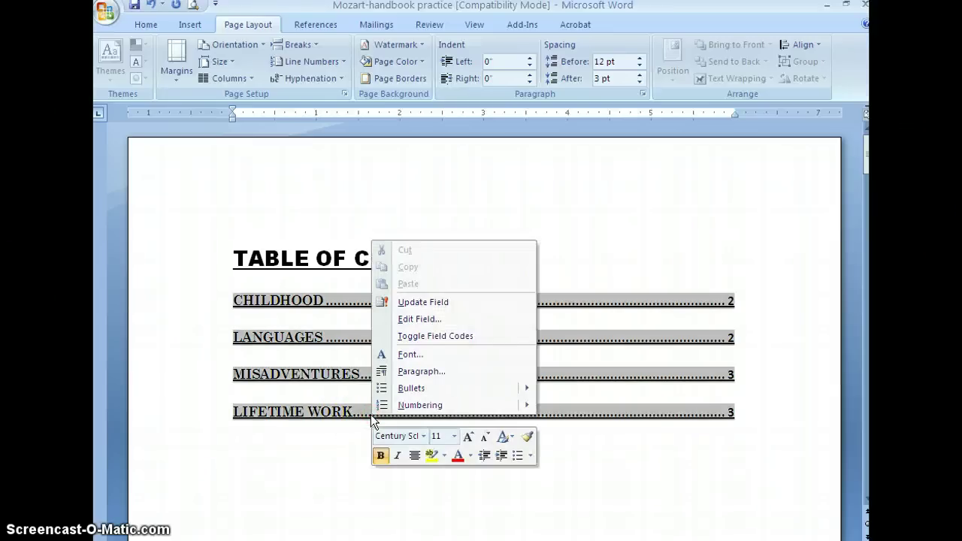
pyautogui.click(403, 303)
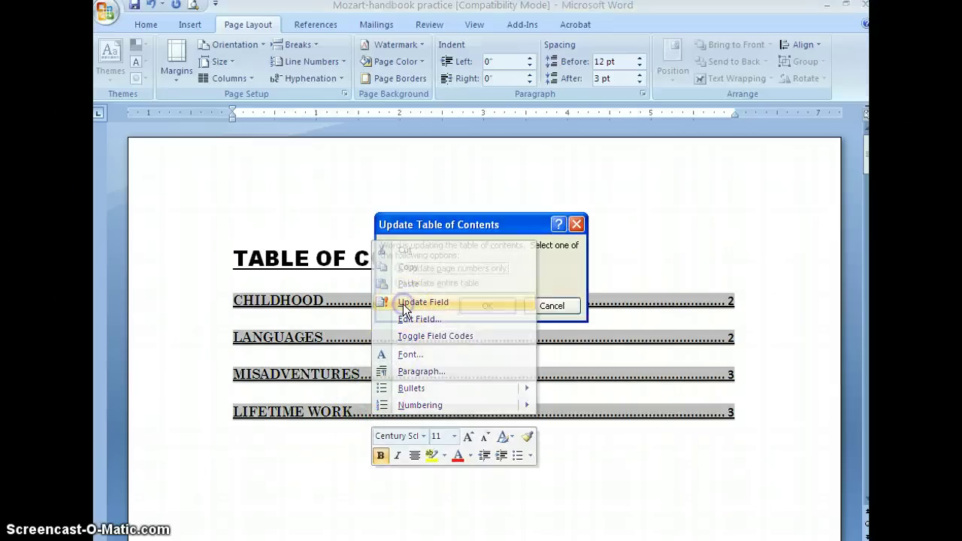
pyautogui.click(485, 307)
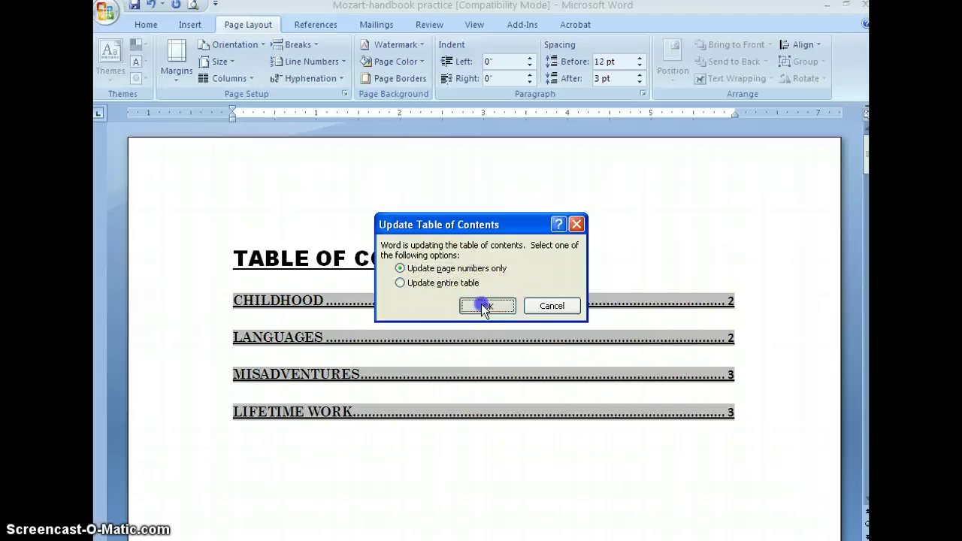